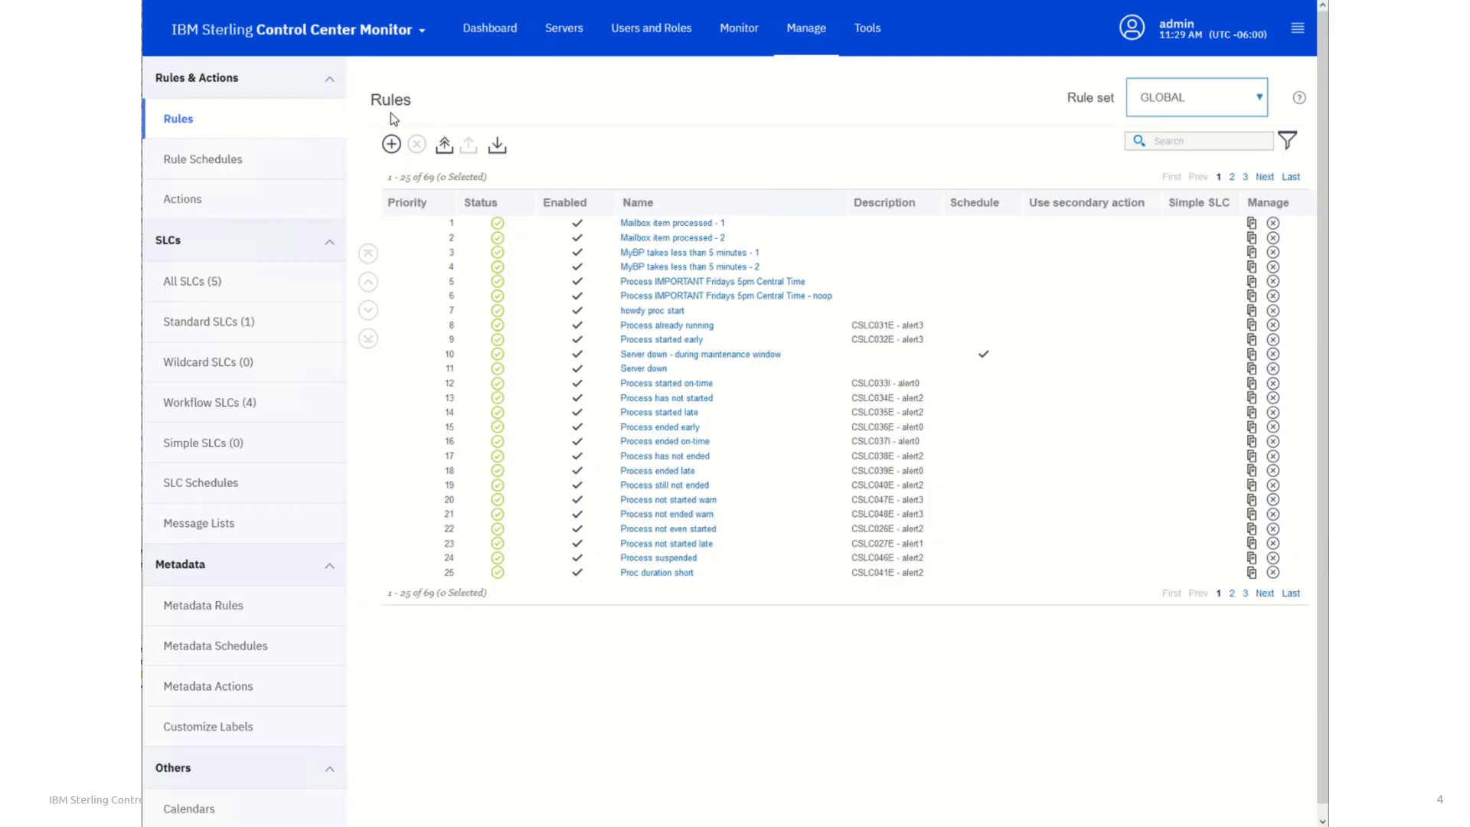
Create a new rule named "Server down more than 5 minutes"
left_click(392, 148)
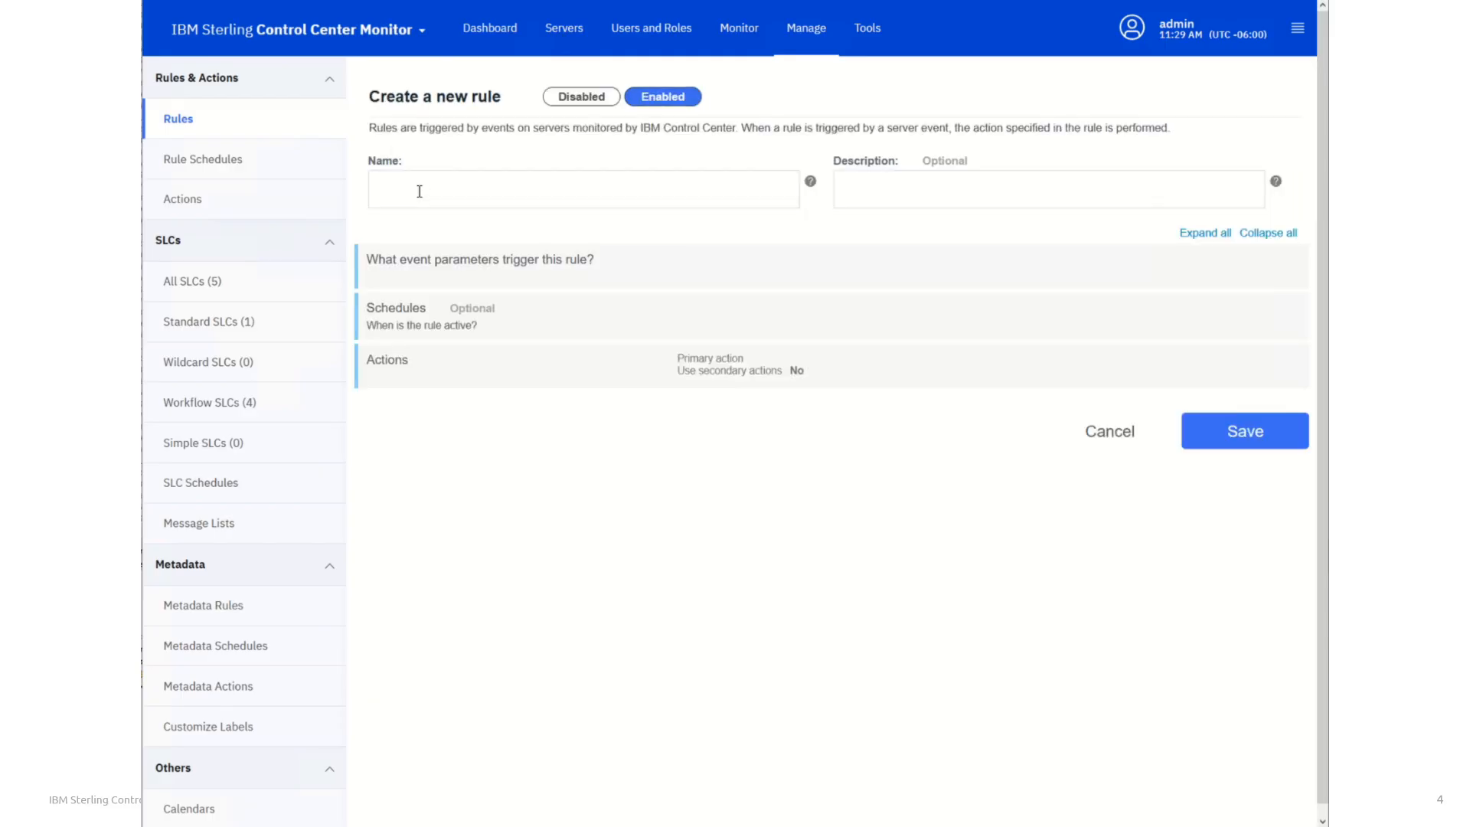
left_click(417, 186)
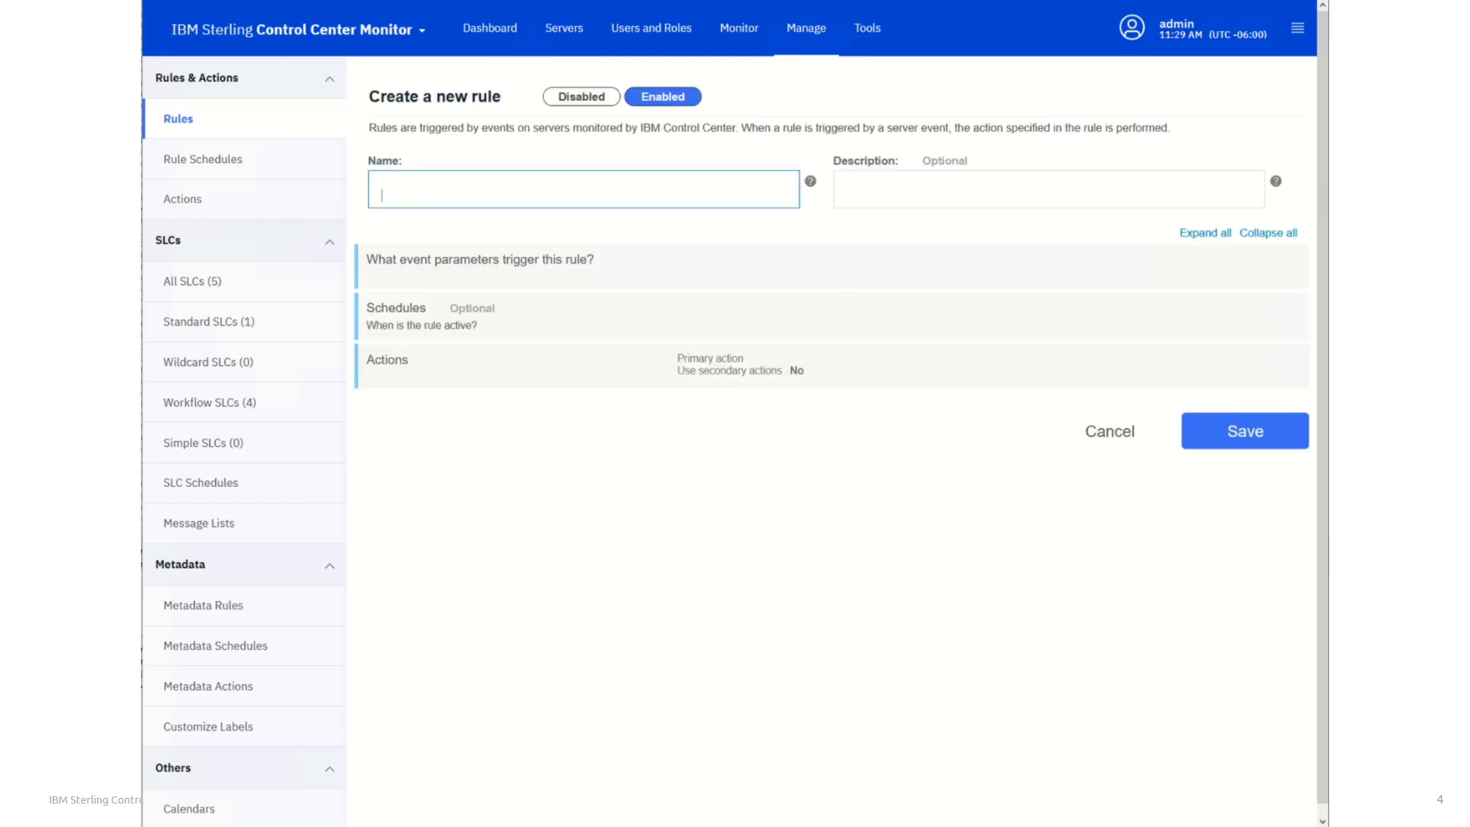
type("Server down more than 5 minutes")
Add a Message Id condition with the Matches operator to the event parameters that trigger the rule
left_click(437, 268)
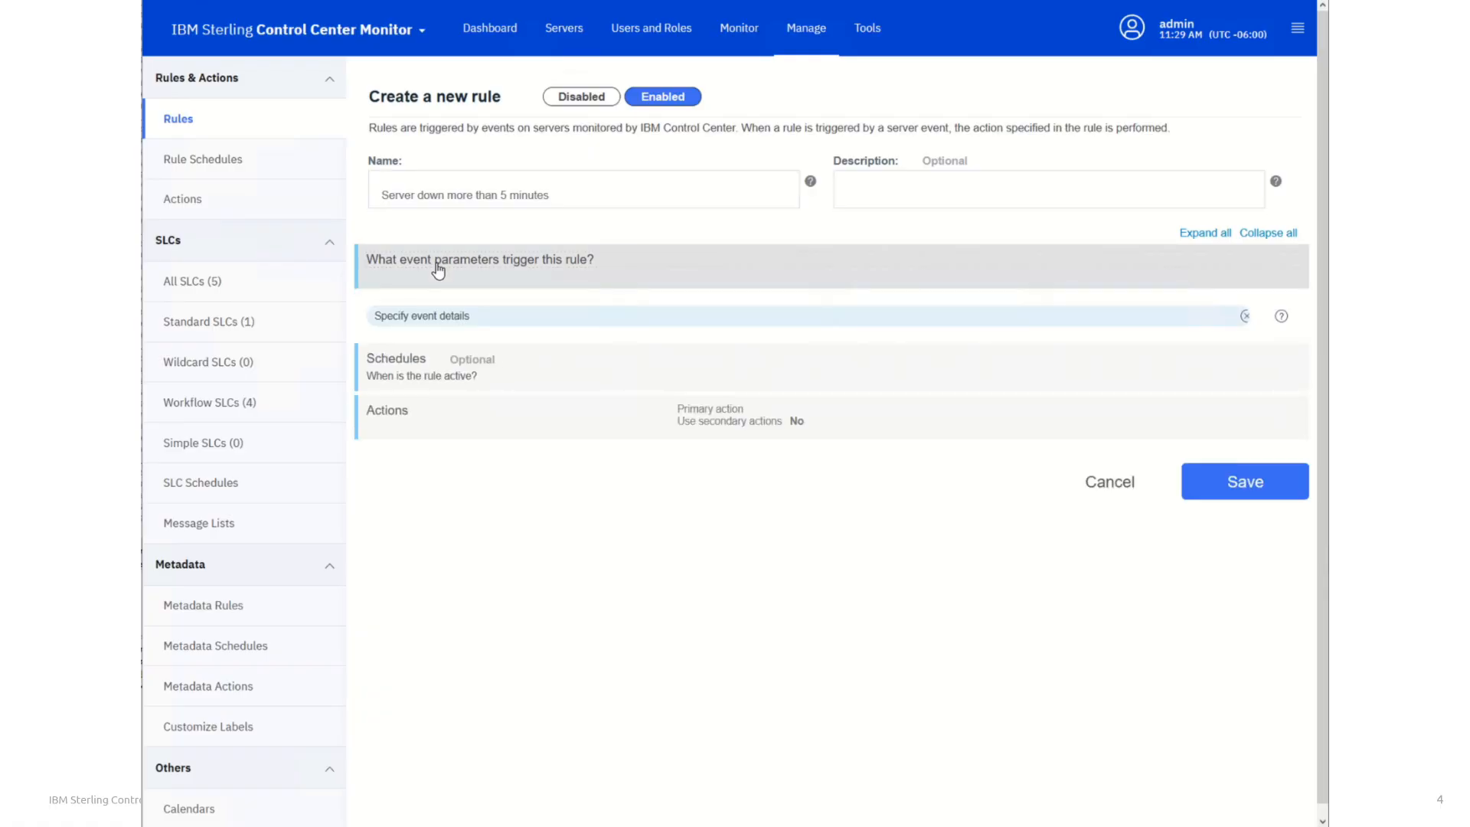
left_click(433, 318)
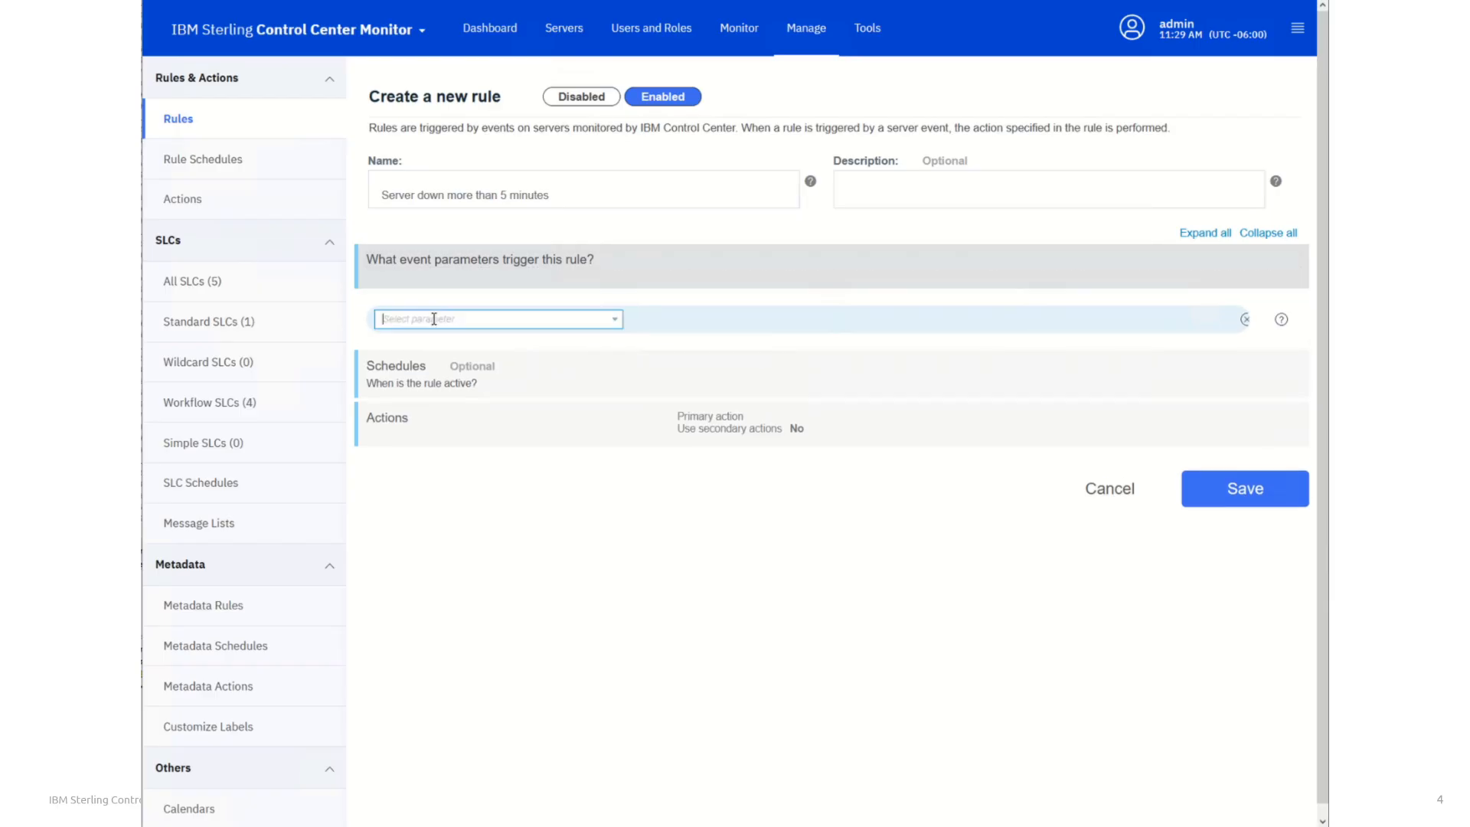
left_click(615, 320)
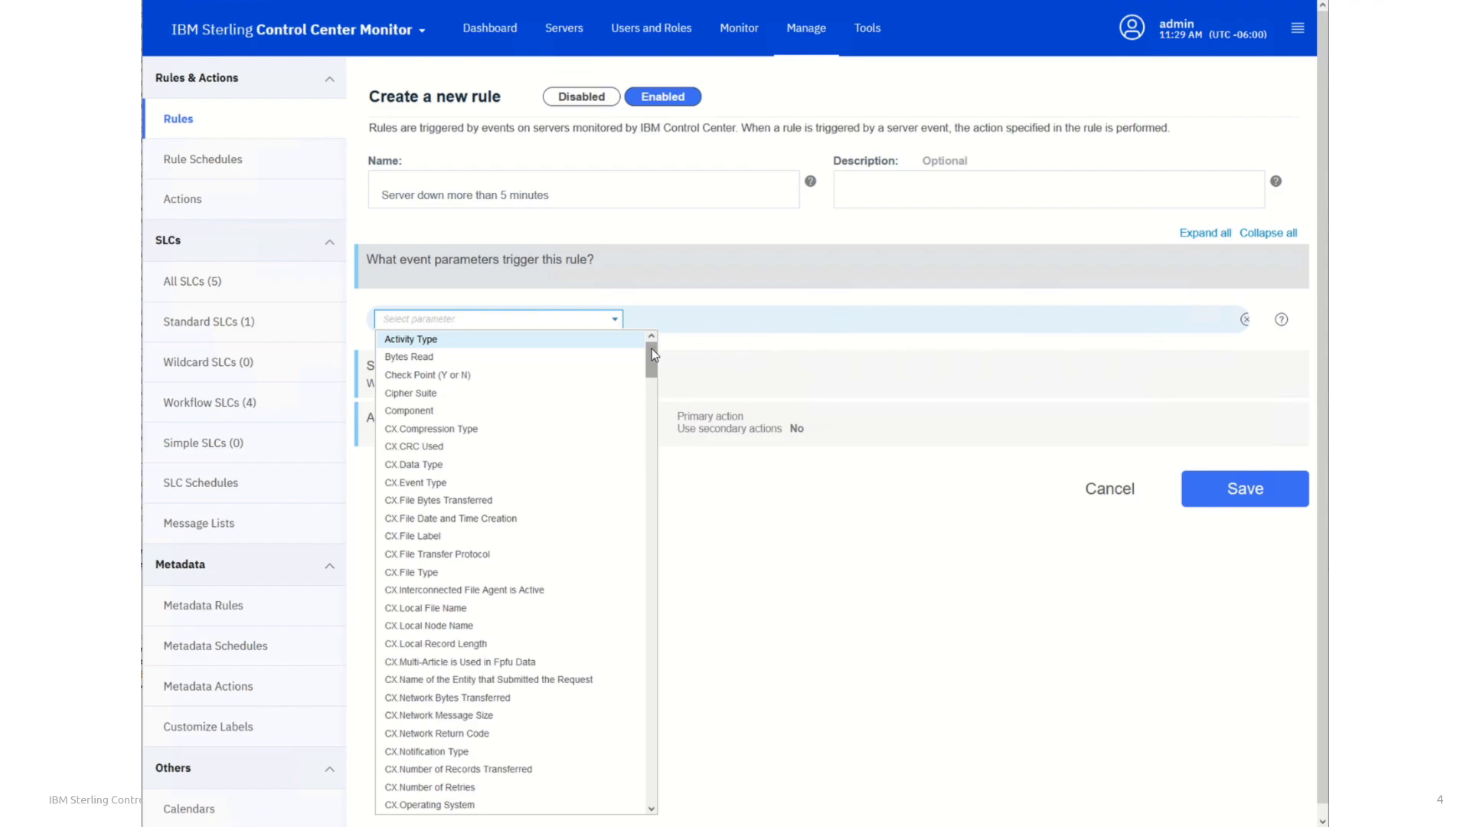
type("m")
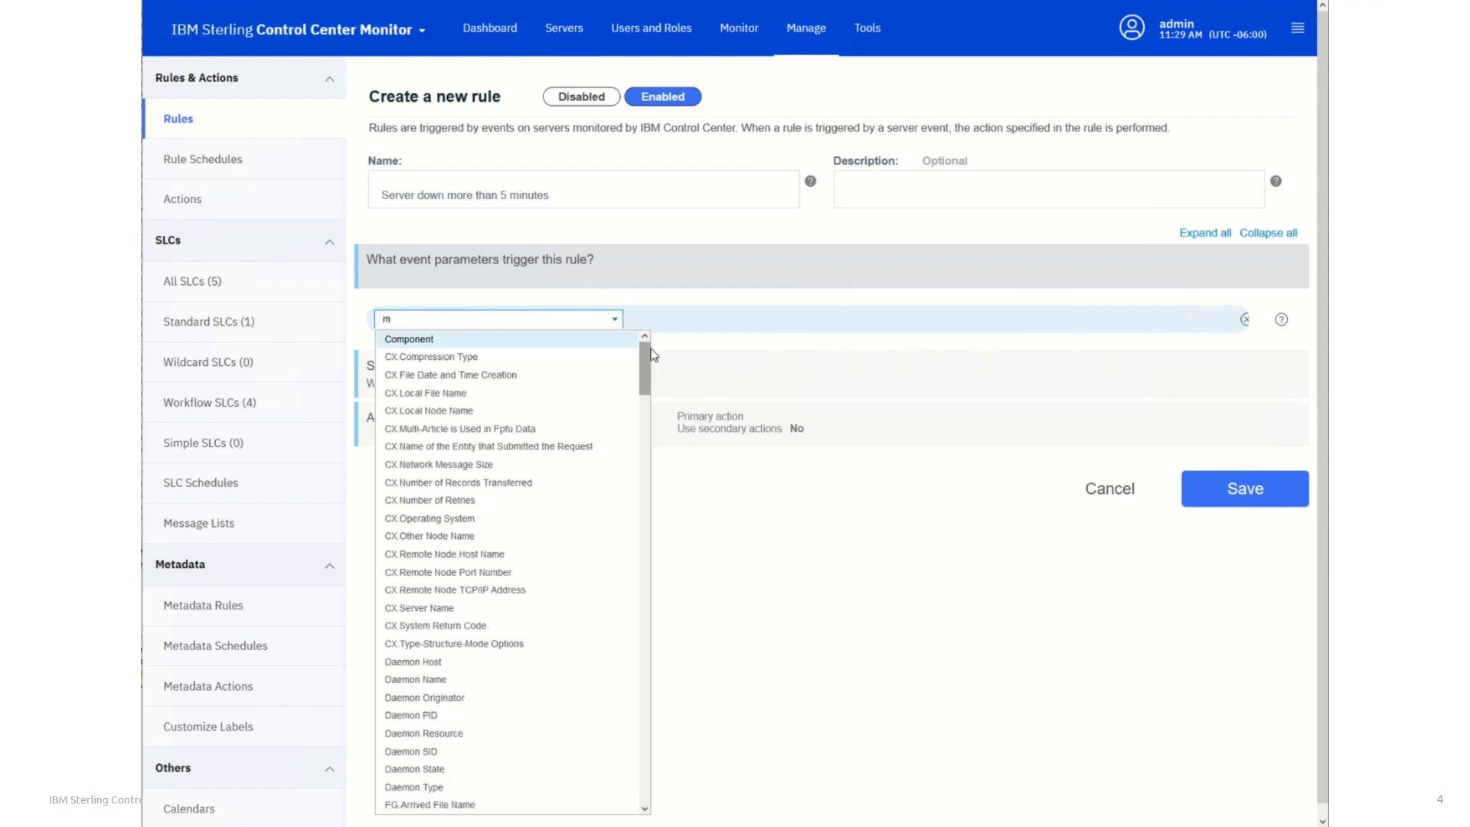
type("e")
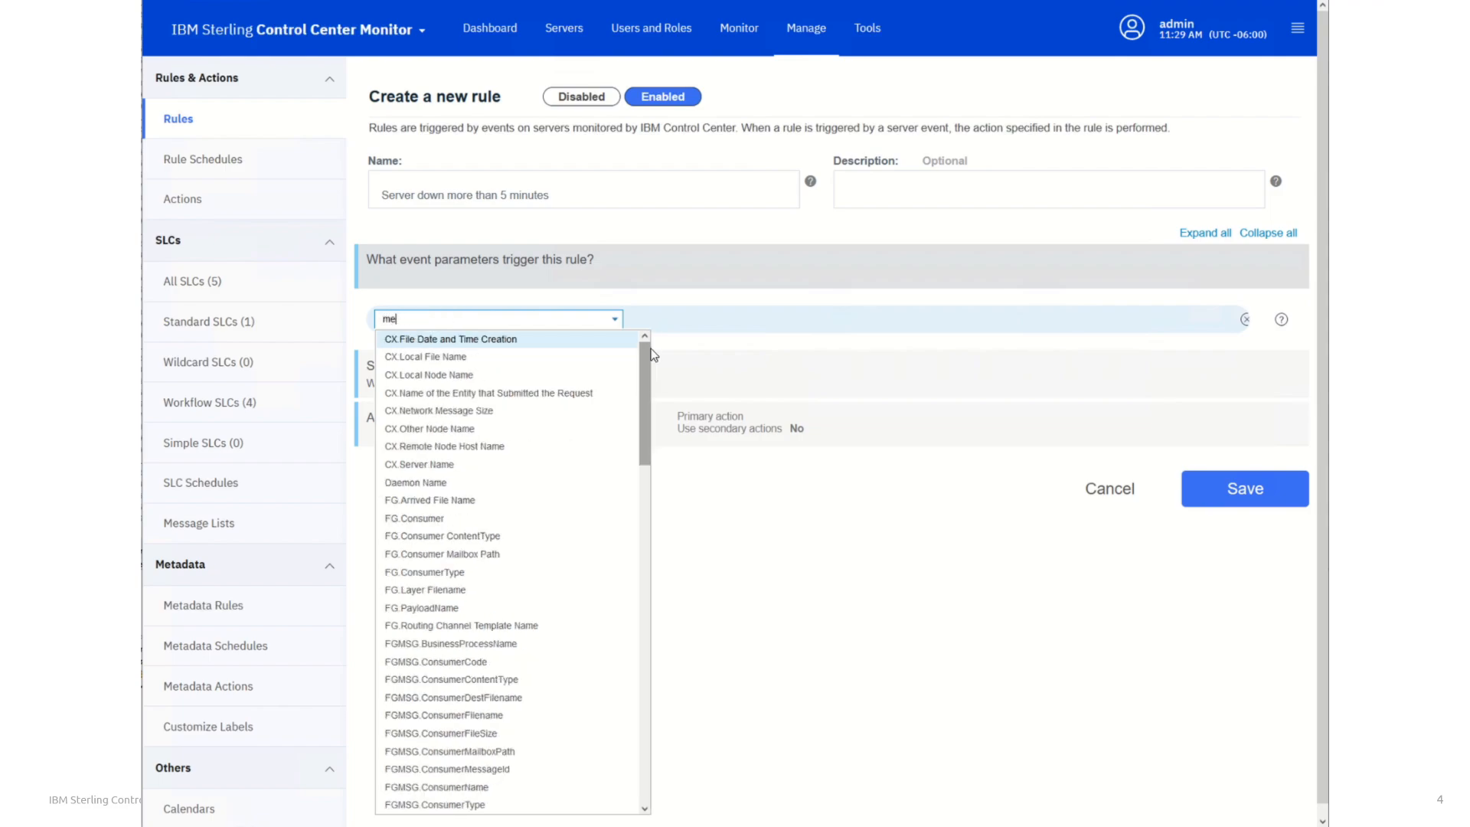
type("ss")
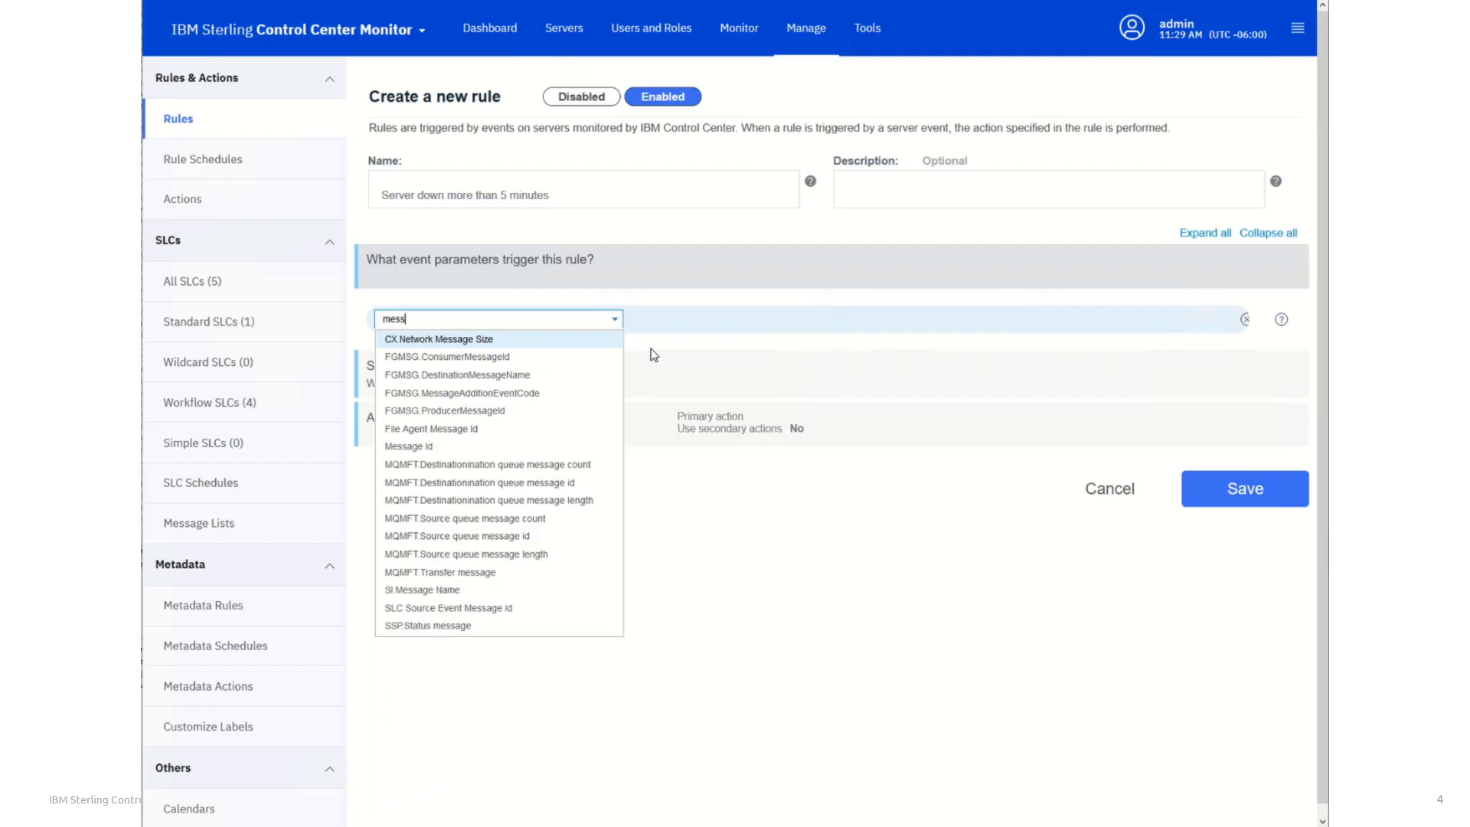
left_click(410, 450)
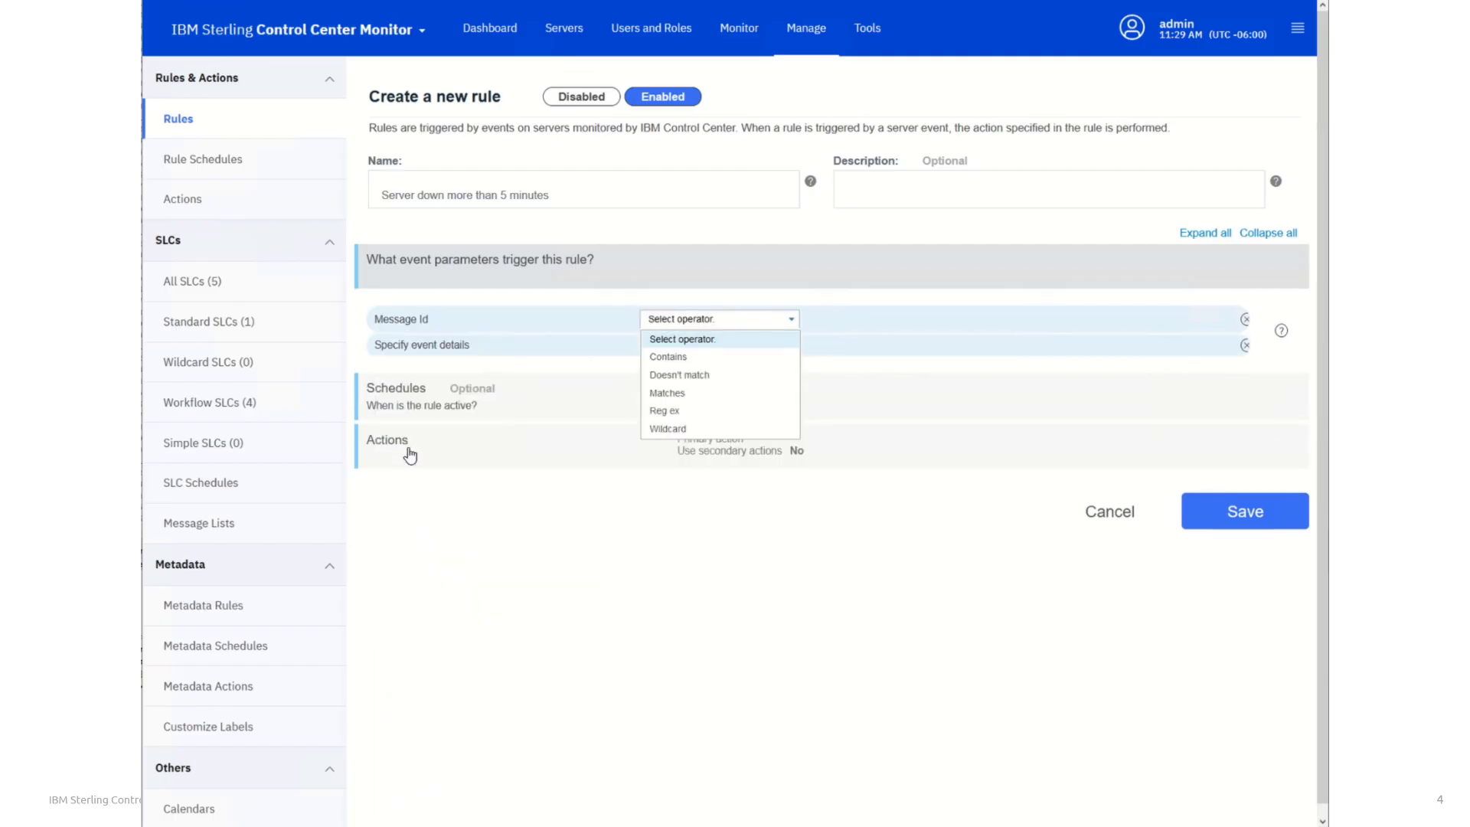
left_click(667, 393)
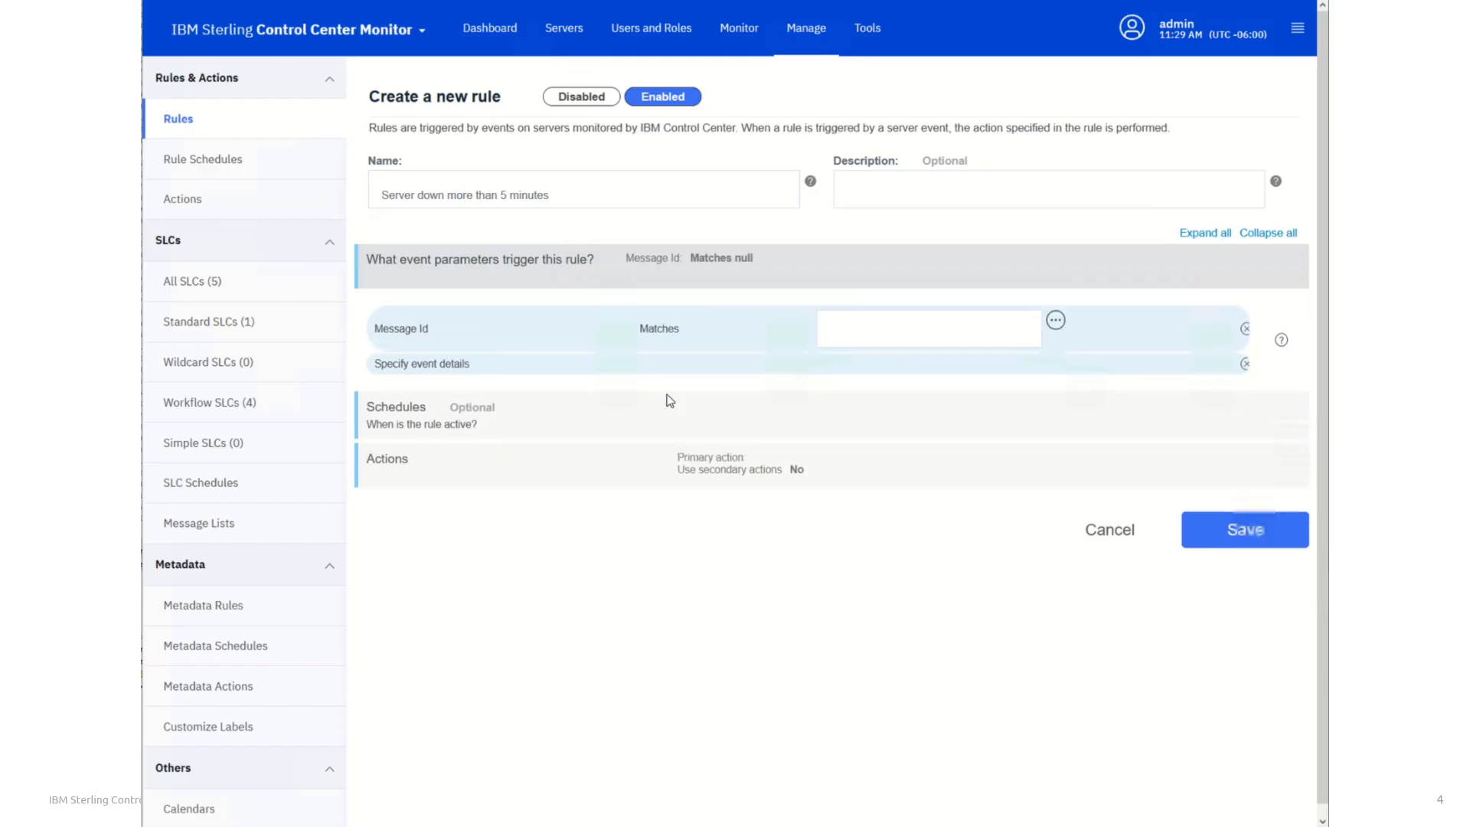
Search the messages for cctr03 and insert CCTR034E (Server is down) as the trigger's Message Id value
left_click(1056, 322)
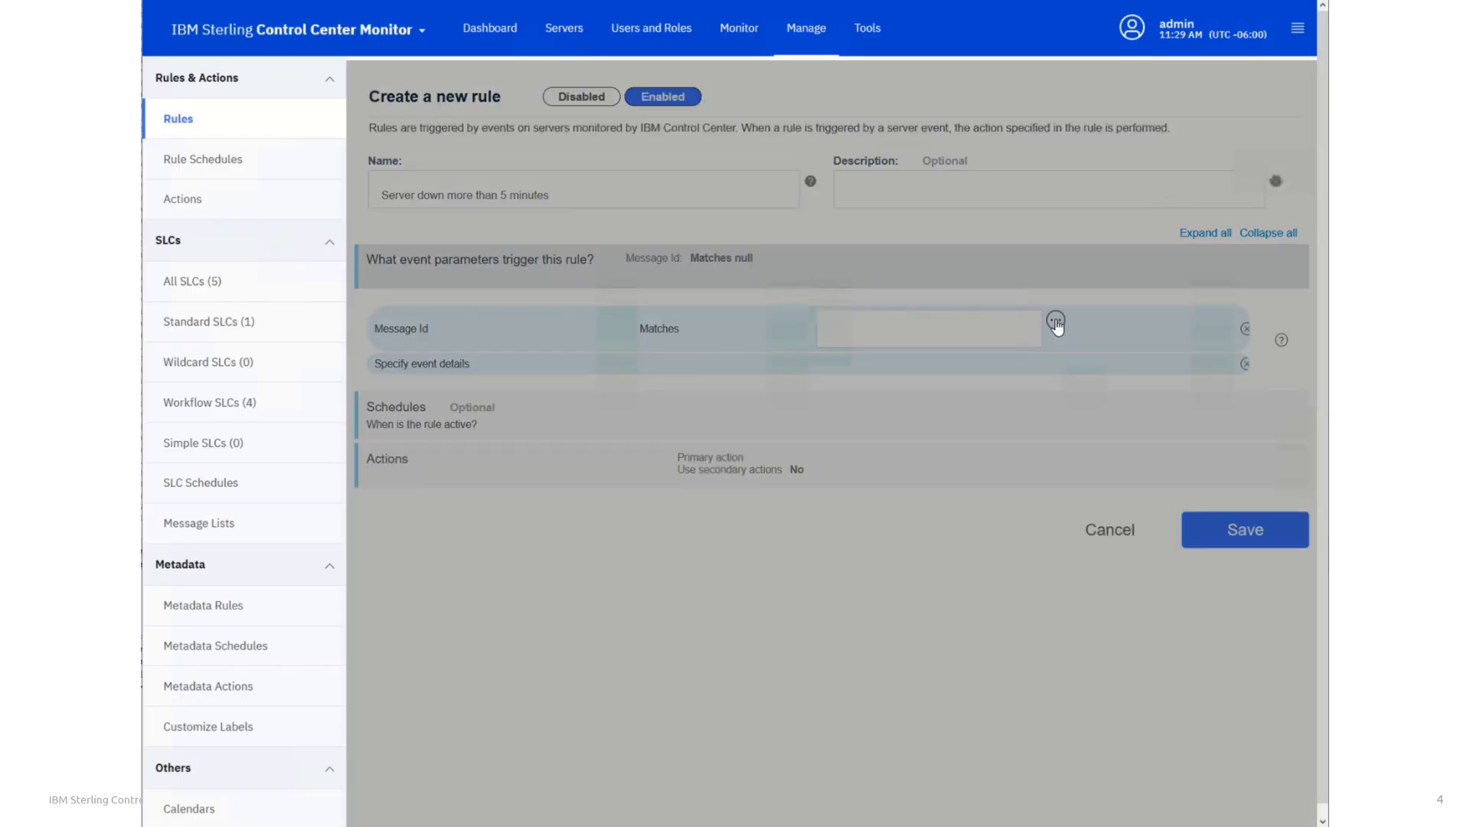
left_click(1003, 272)
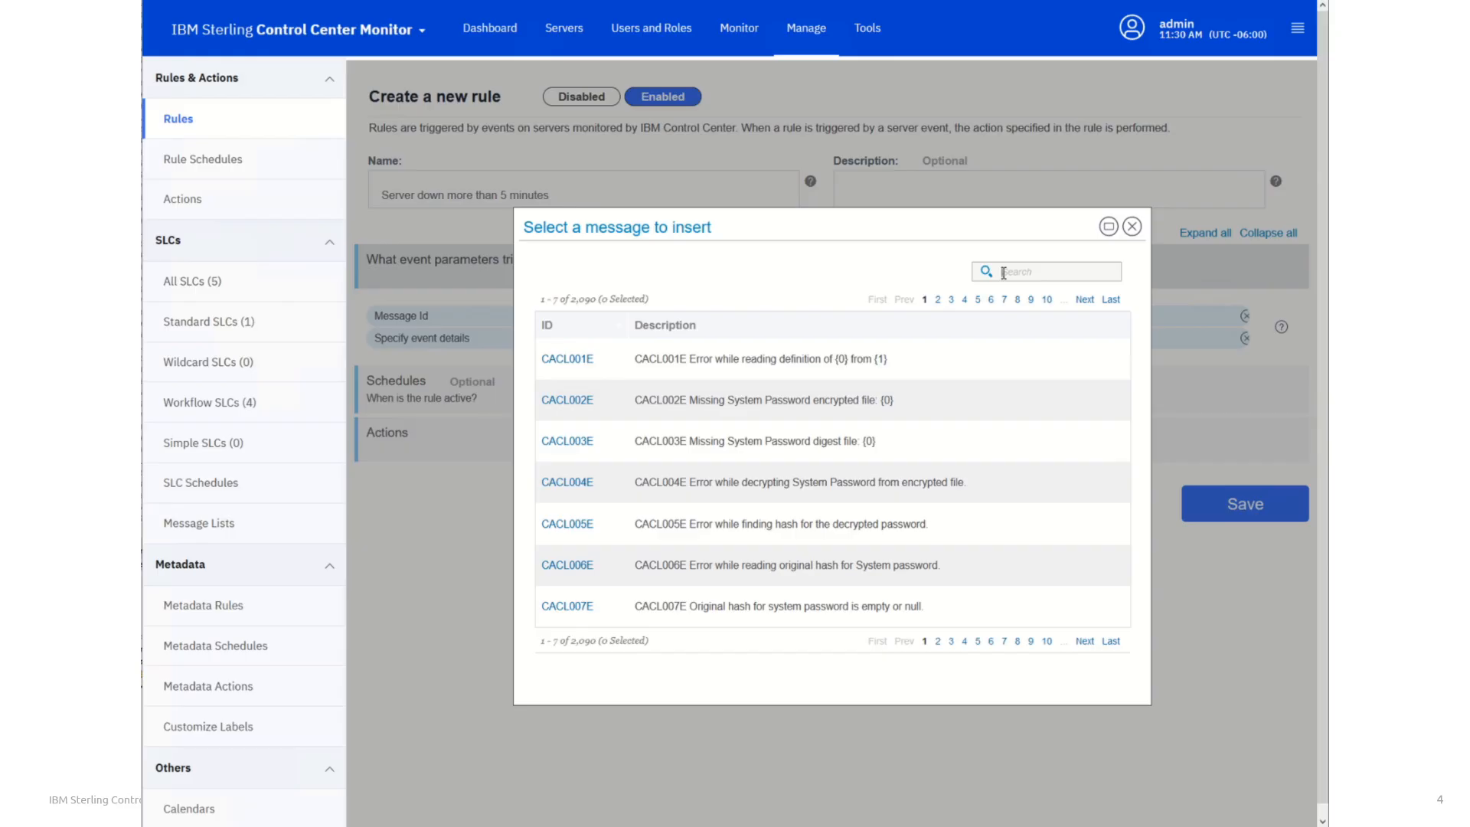
type("ctr03")
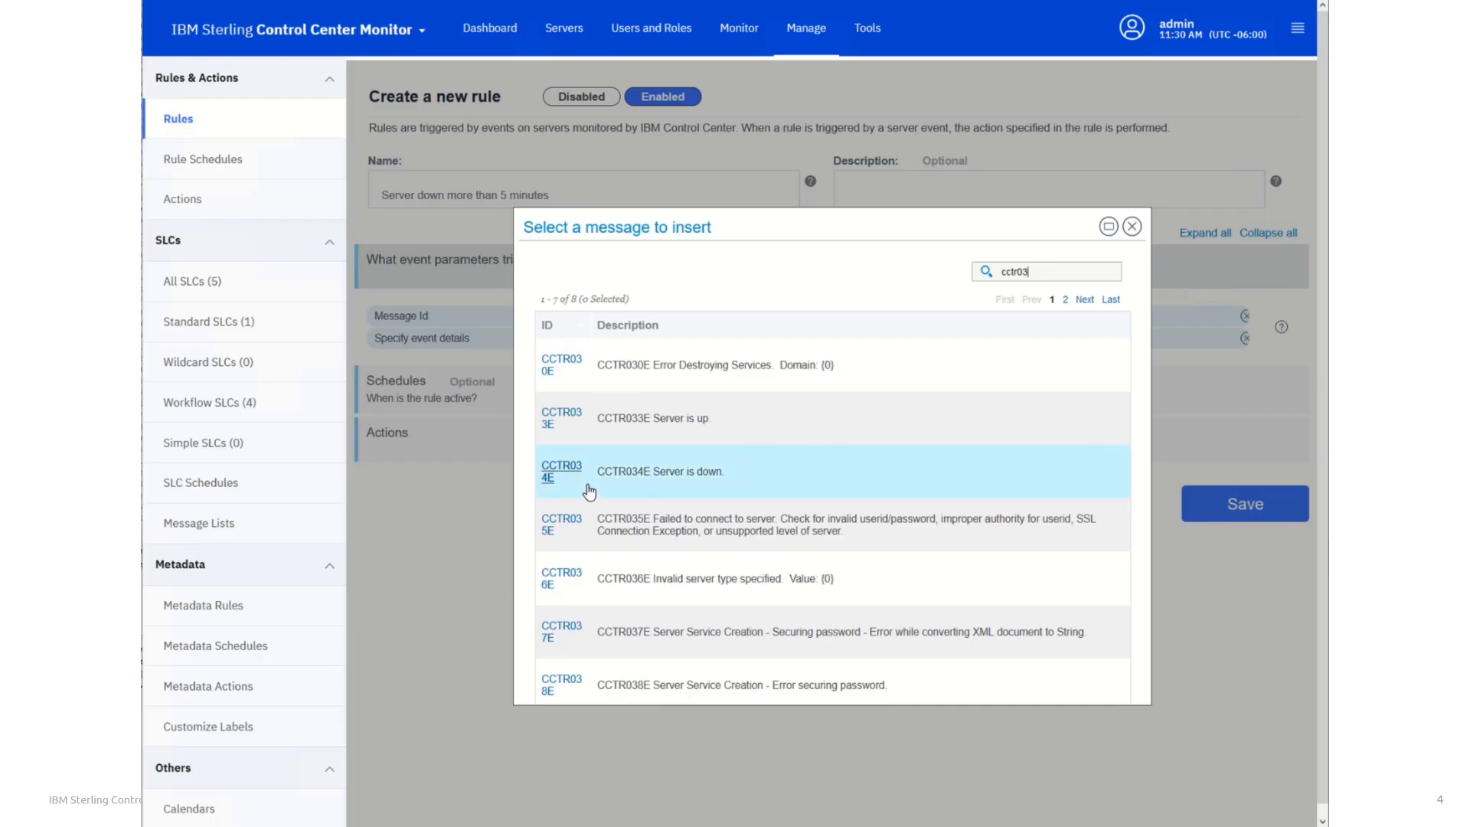
left_click(642, 480)
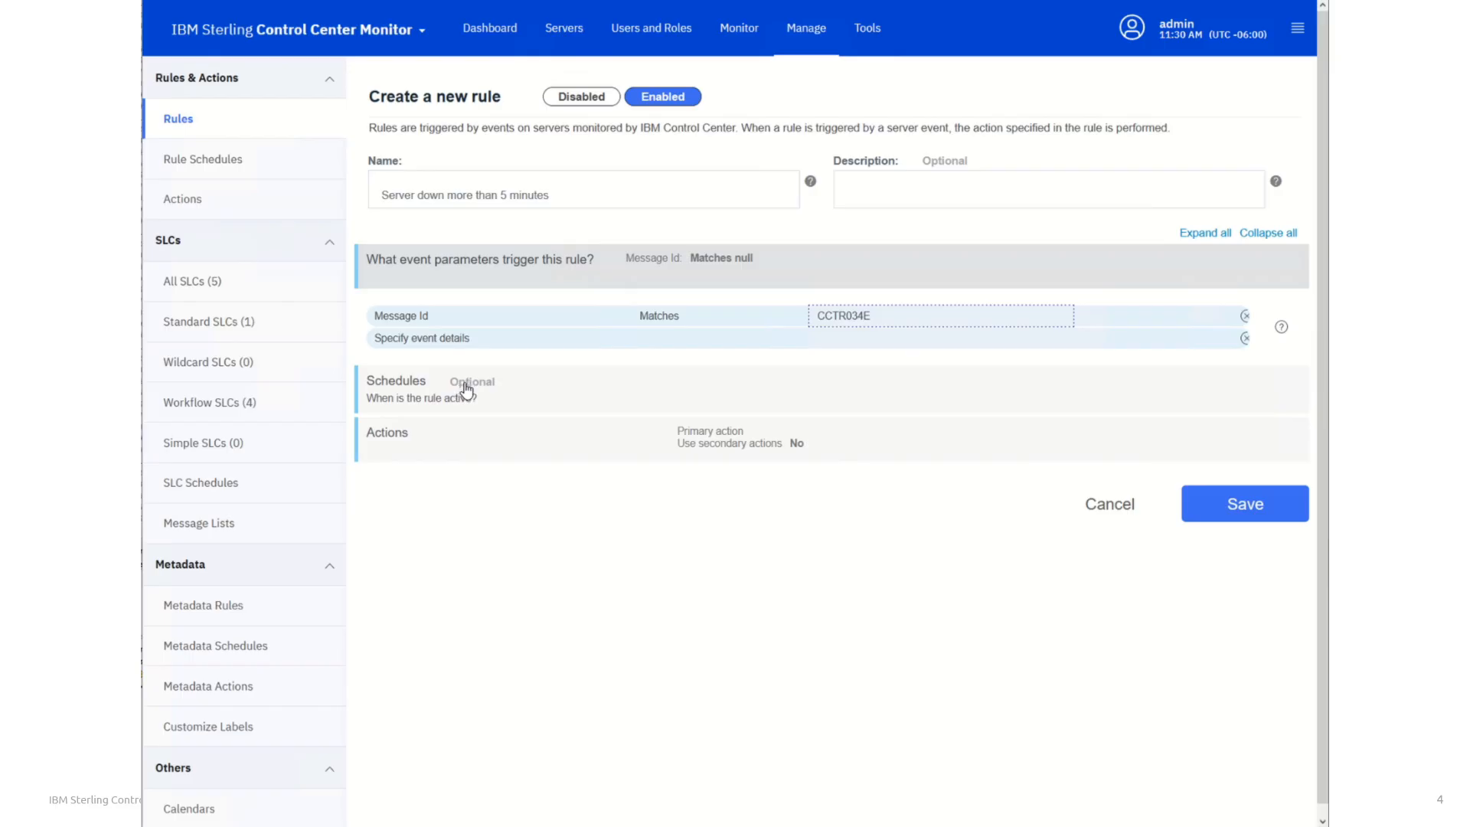
Set the rule's primary action to "no operation" and enable the use of secondary actions
left_click(412, 437)
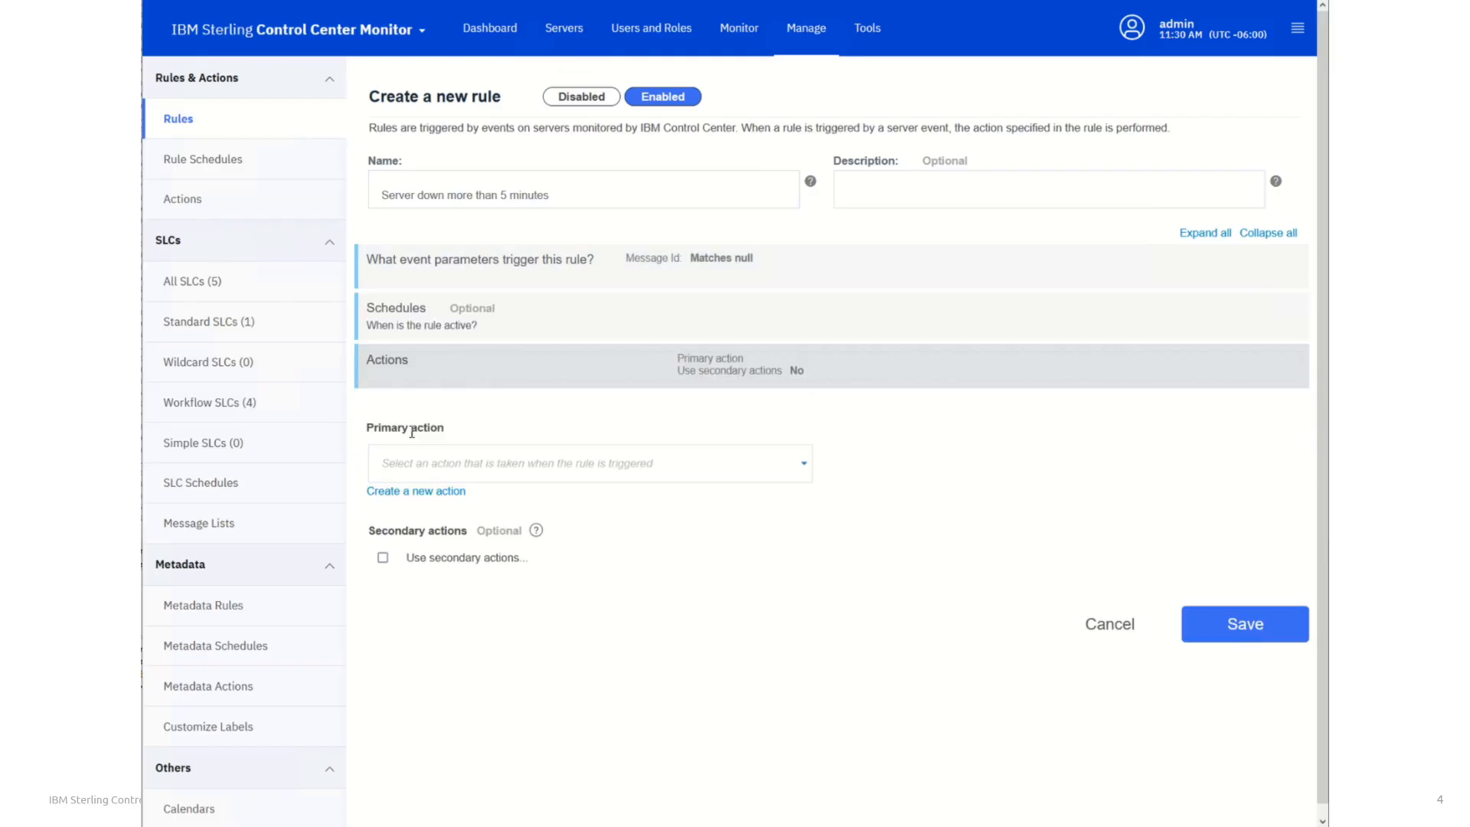
left_click(803, 466)
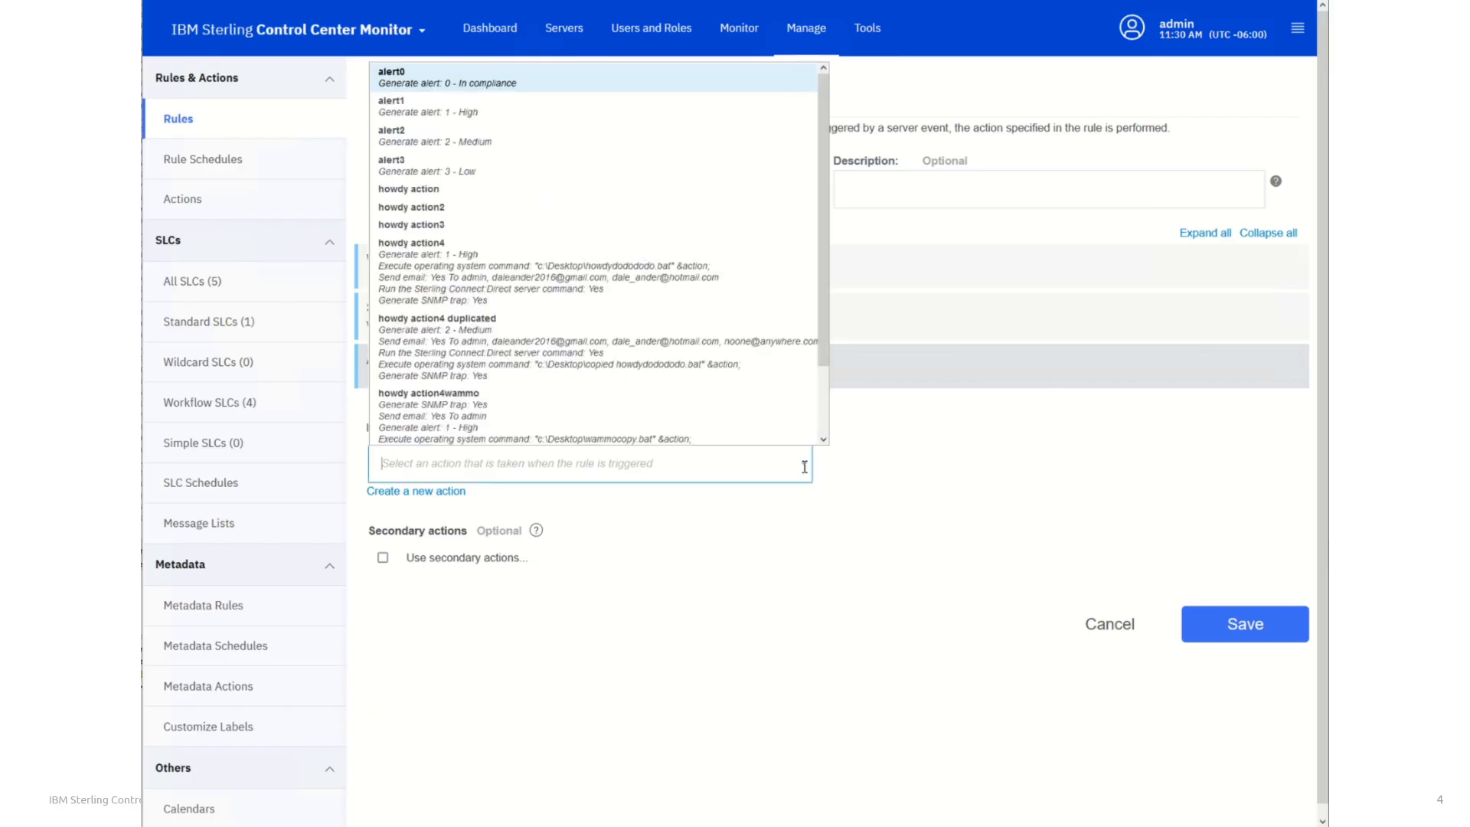
scroll(523, 266, "down", 1)
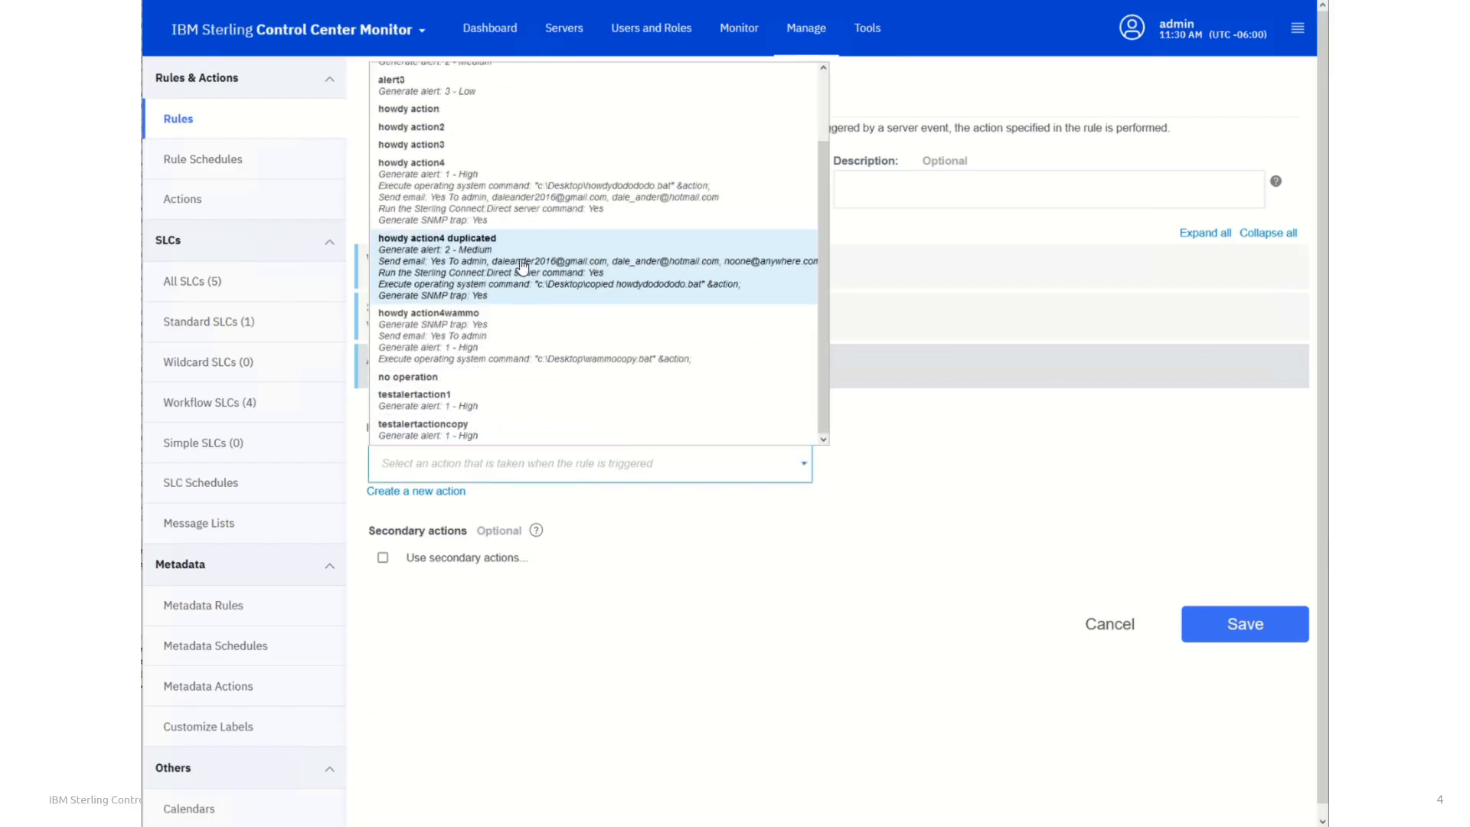
left_click(426, 379)
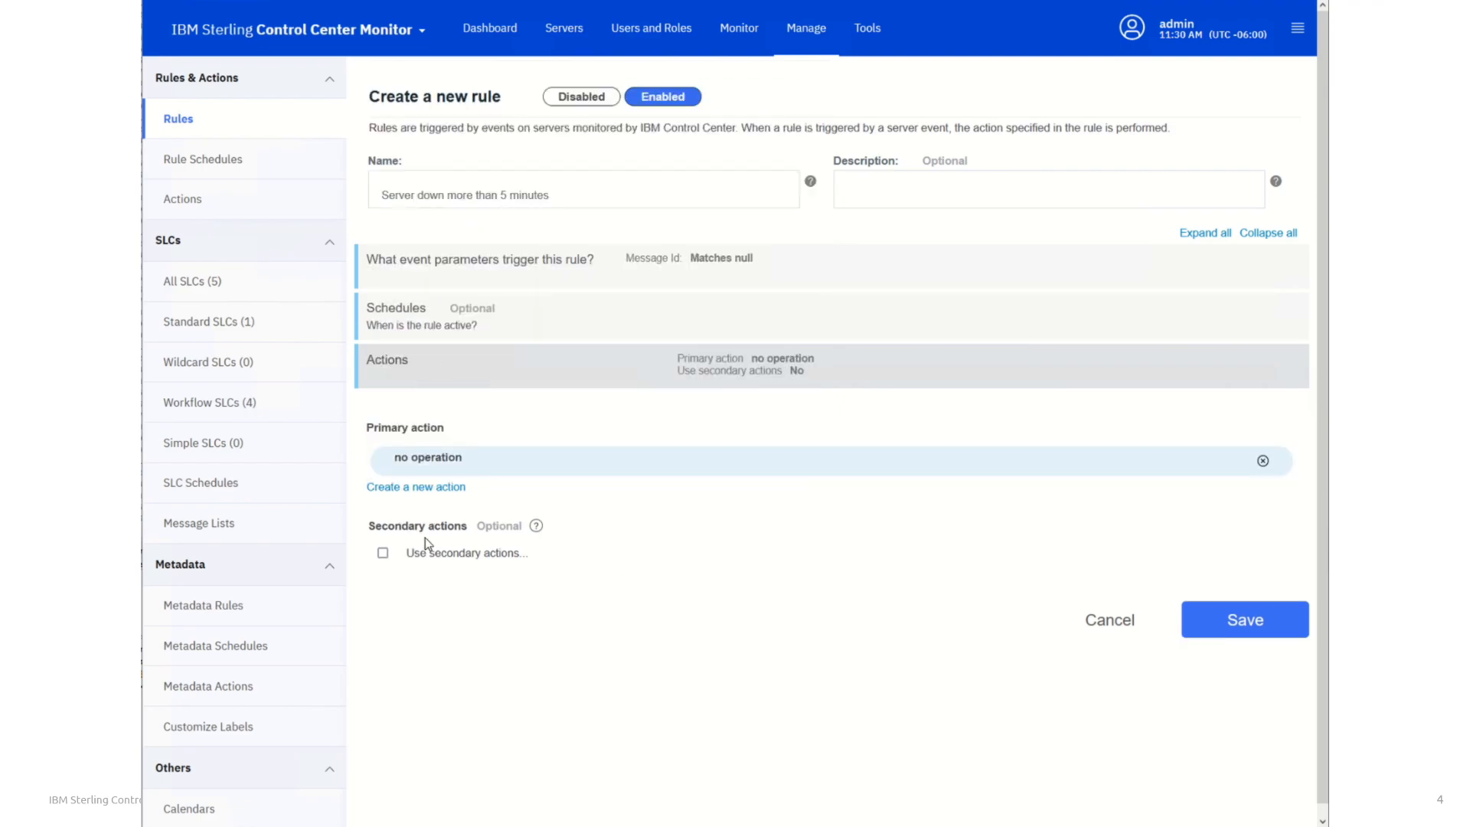
left_click(382, 554)
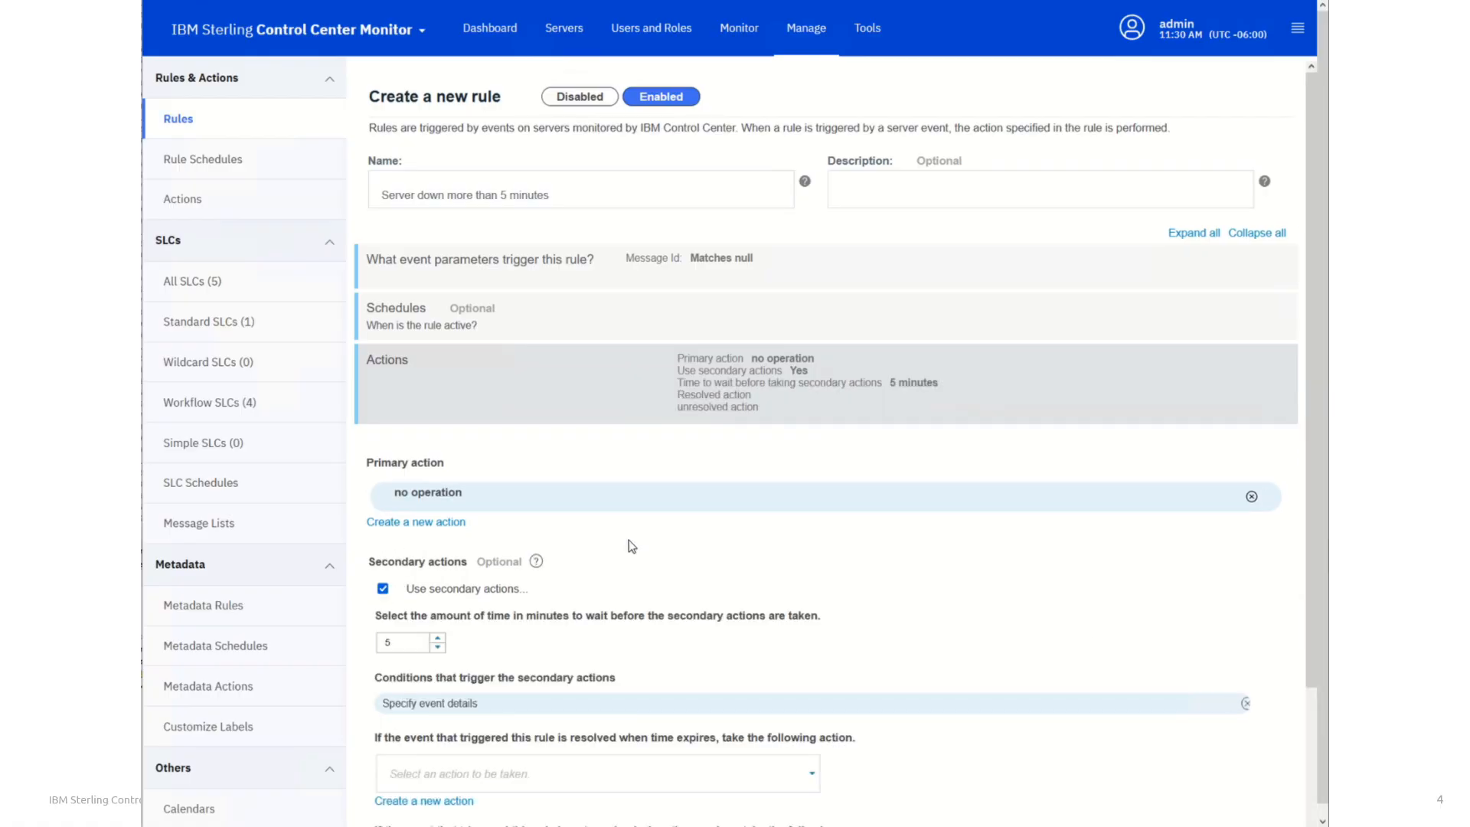
Add a Message Id condition with the Matches operator to the conditions that trigger the secondary actions
scroll(660, 543, "down", 2)
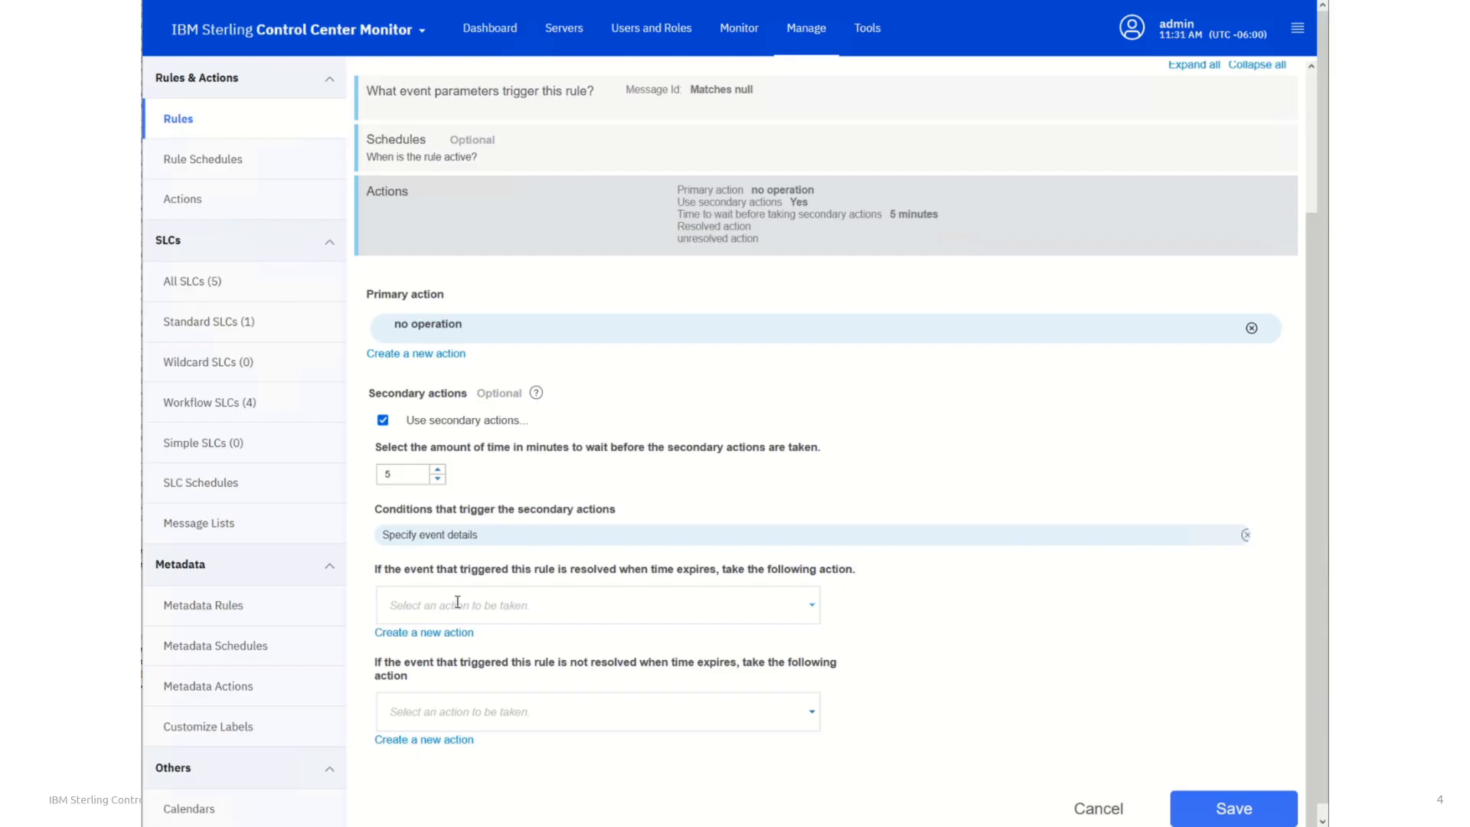
left_click(439, 540)
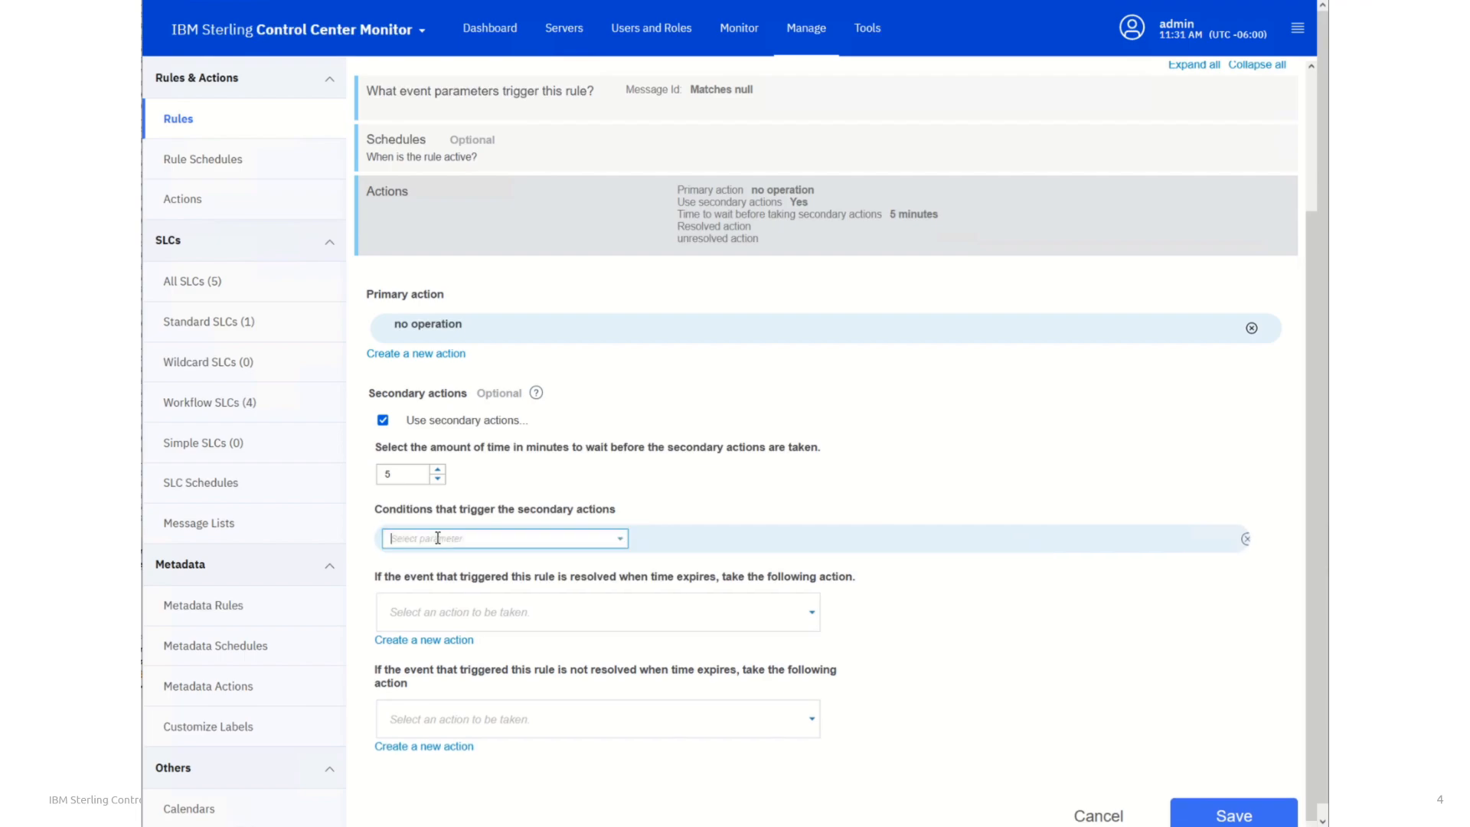
left_click(620, 537)
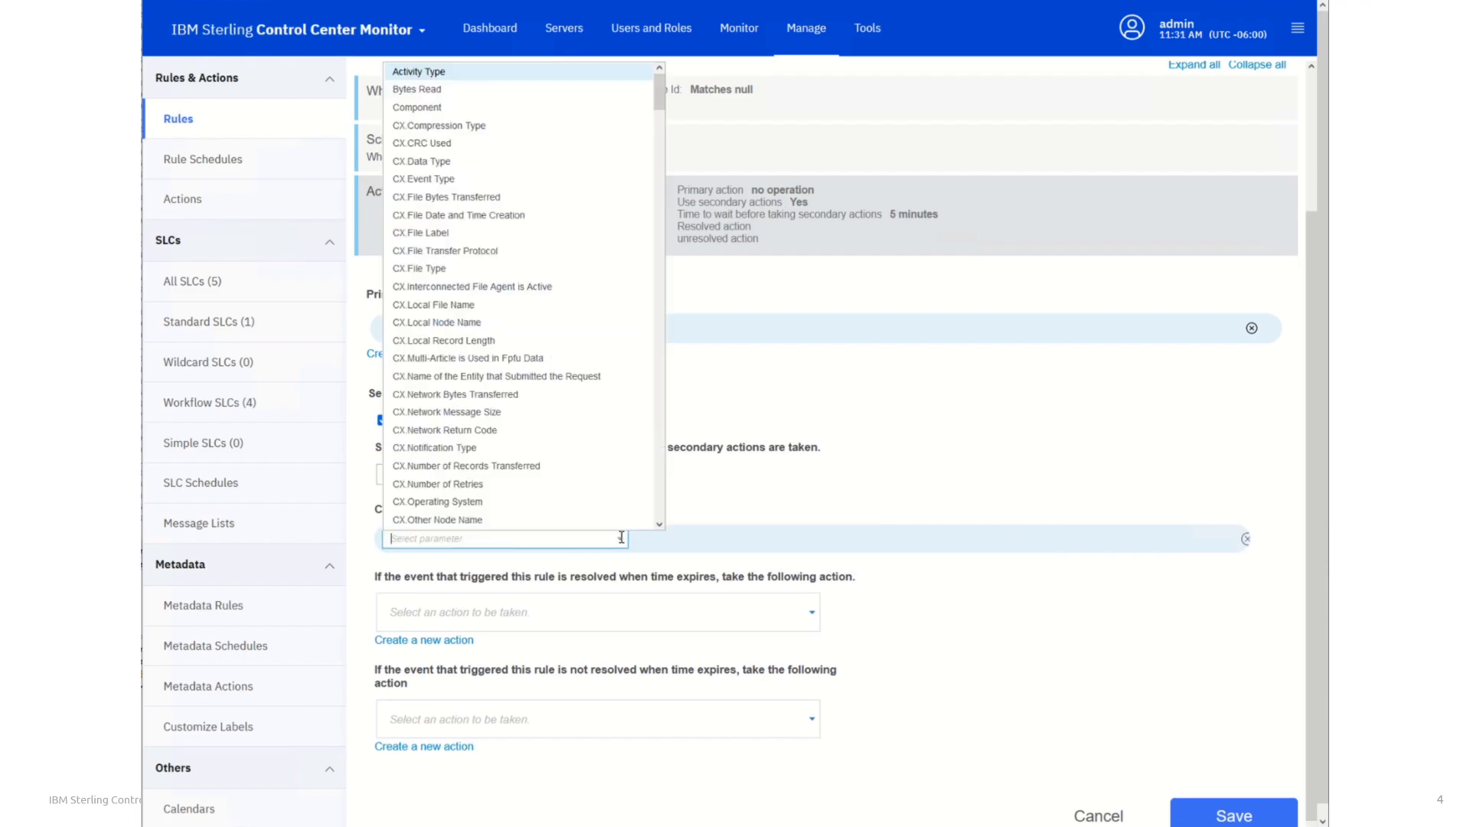
left_click_drag(658, 96, 644, 436)
left_click(520, 538)
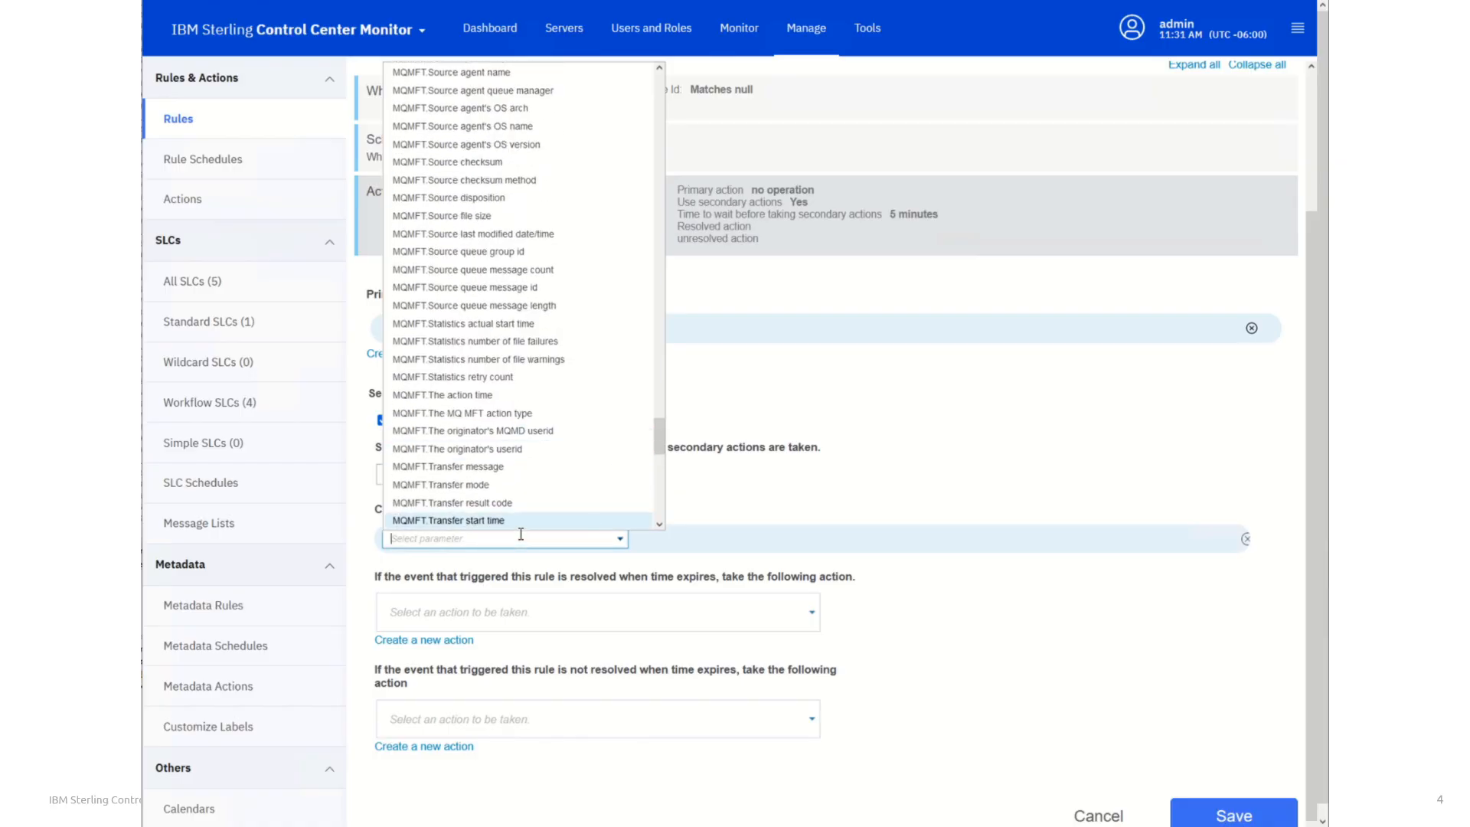
type("message")
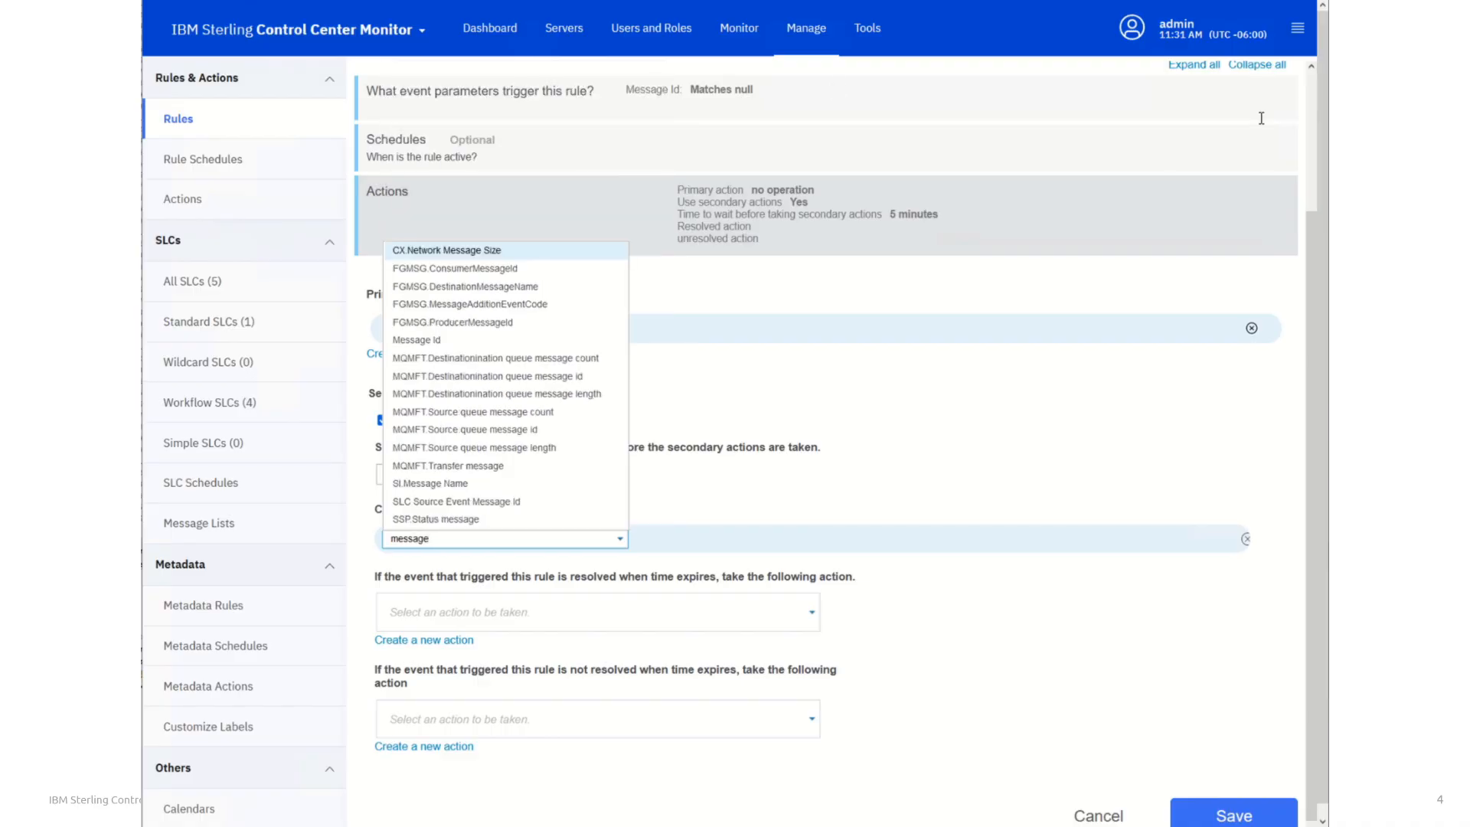
left_click(403, 339)
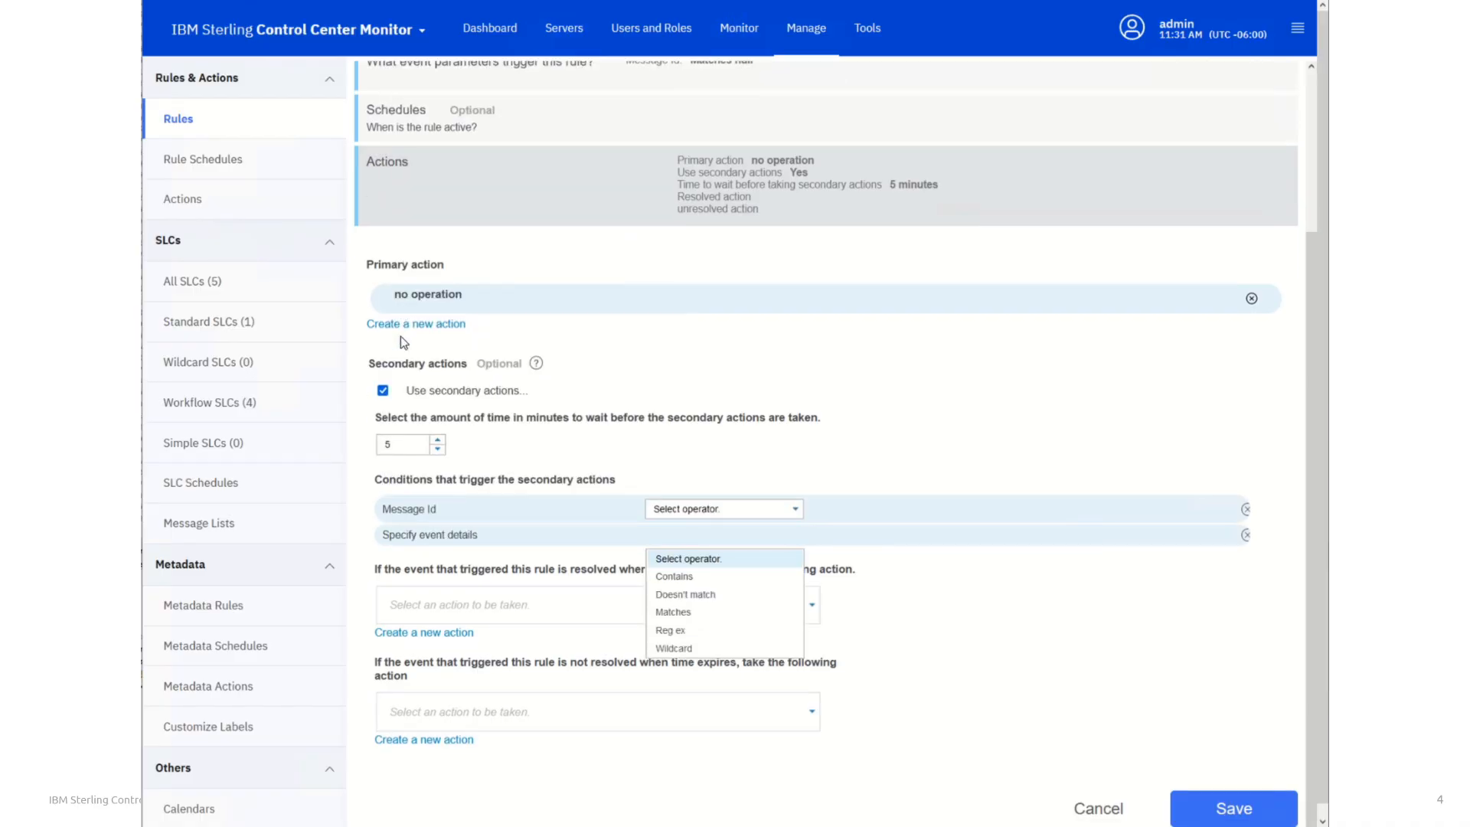
left_click(796, 514)
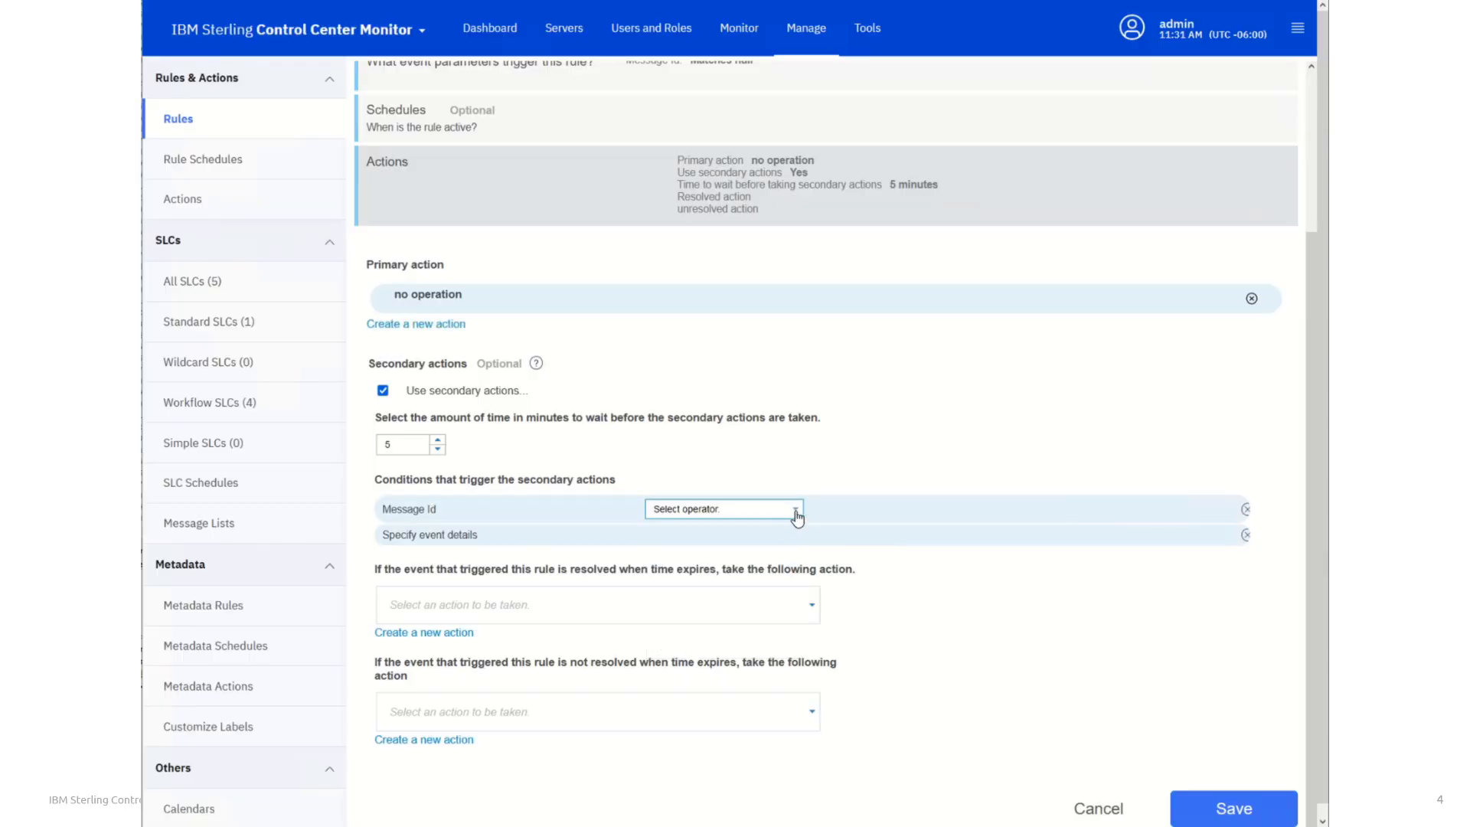
left_click(796, 515)
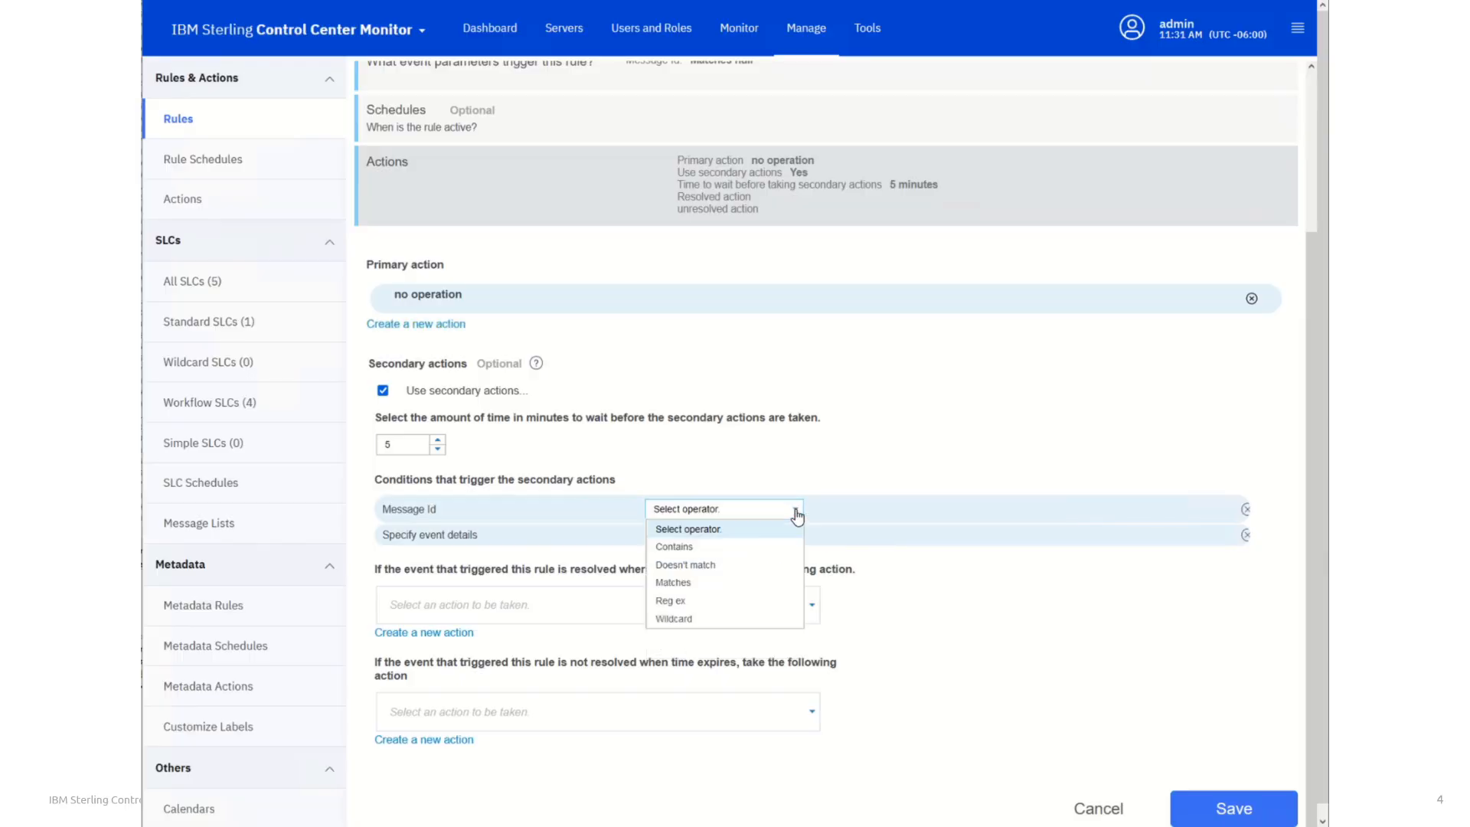
left_click(709, 578)
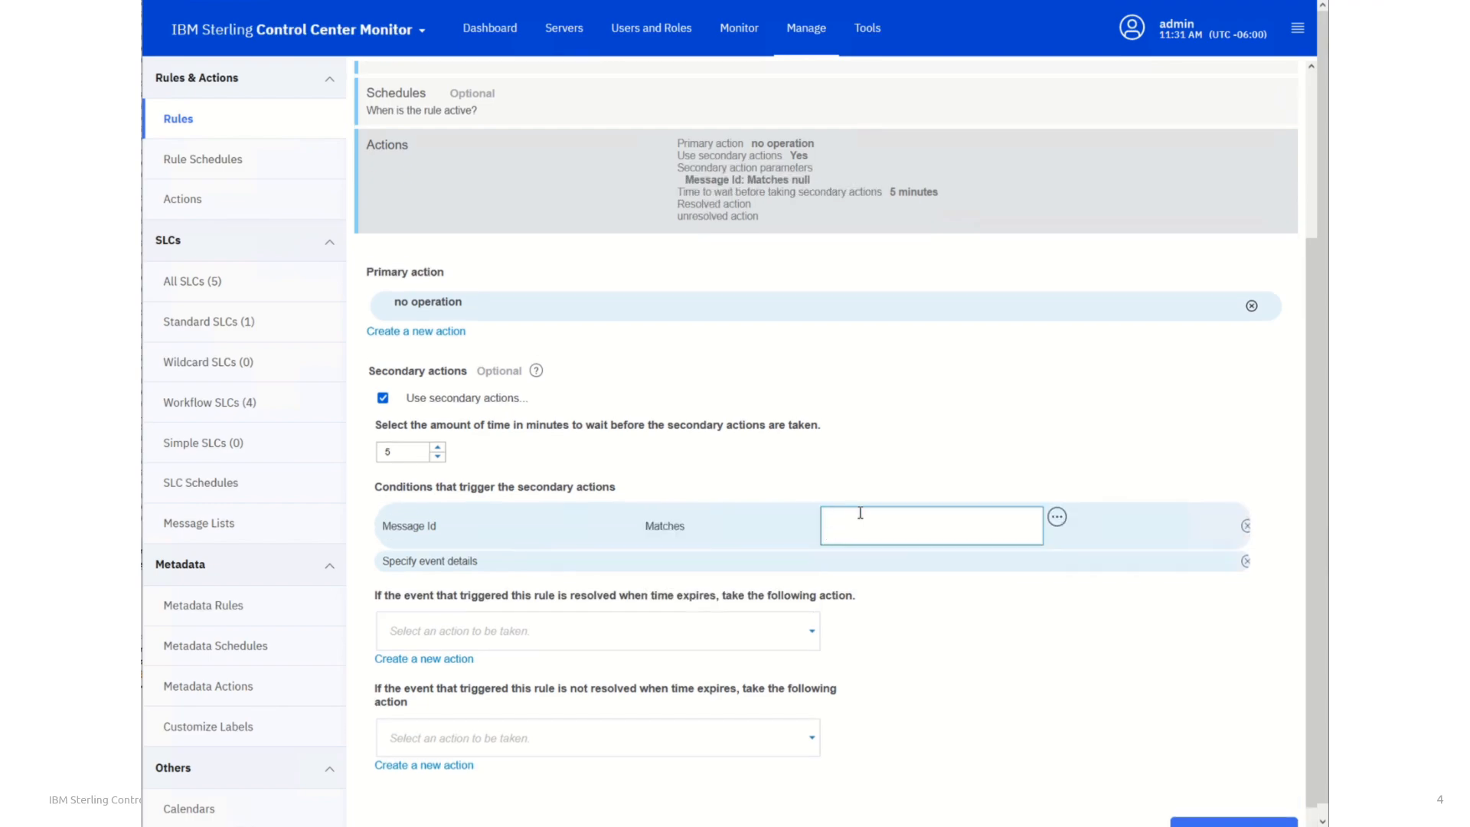
Search the messages for cctr03 and insert CCTR033E (Server is up) as the secondary condition's Message Id value
left_click(1055, 521)
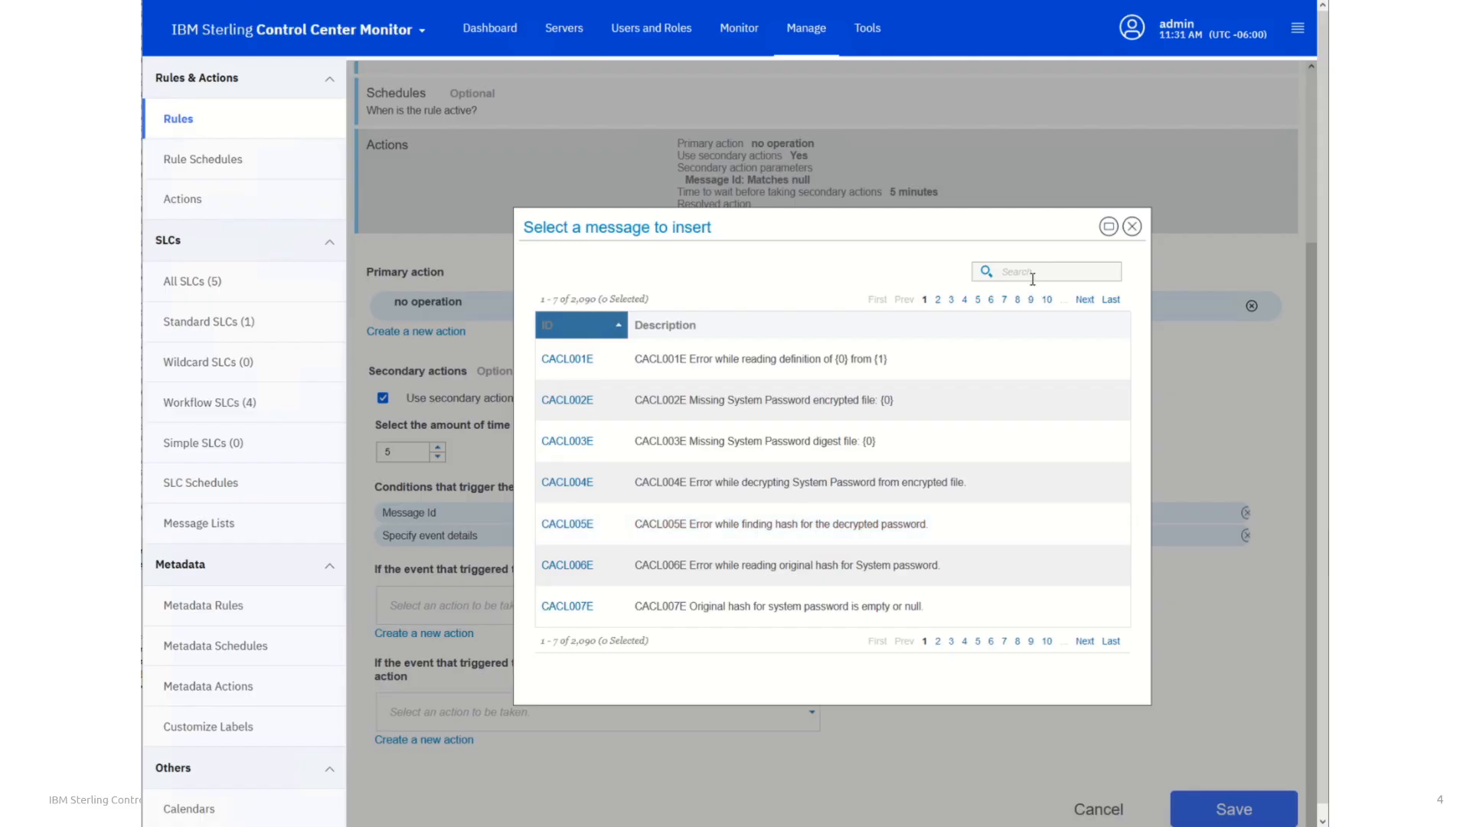
left_click(1031, 274)
type("cctr03")
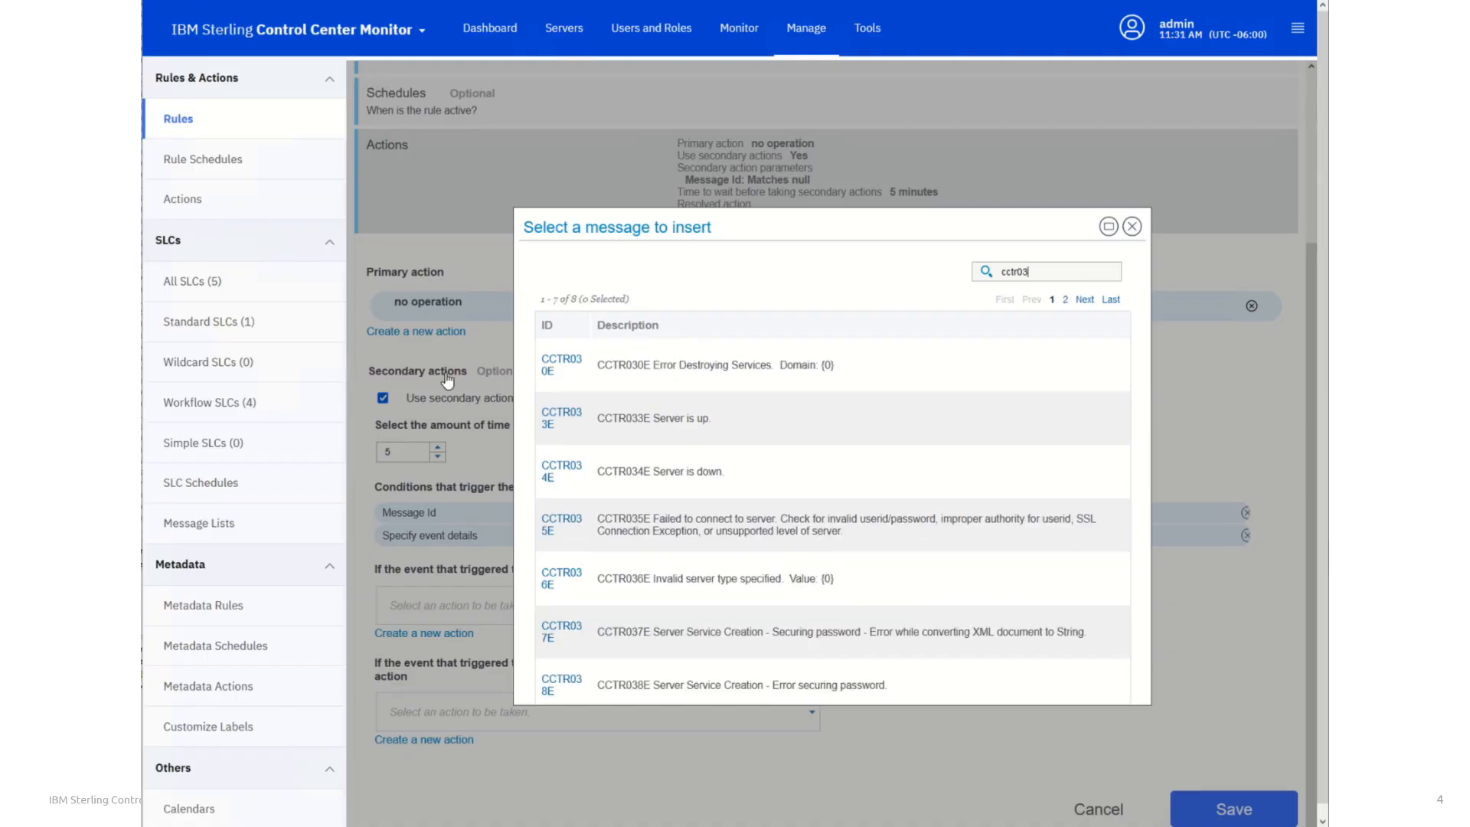
left_click(566, 419)
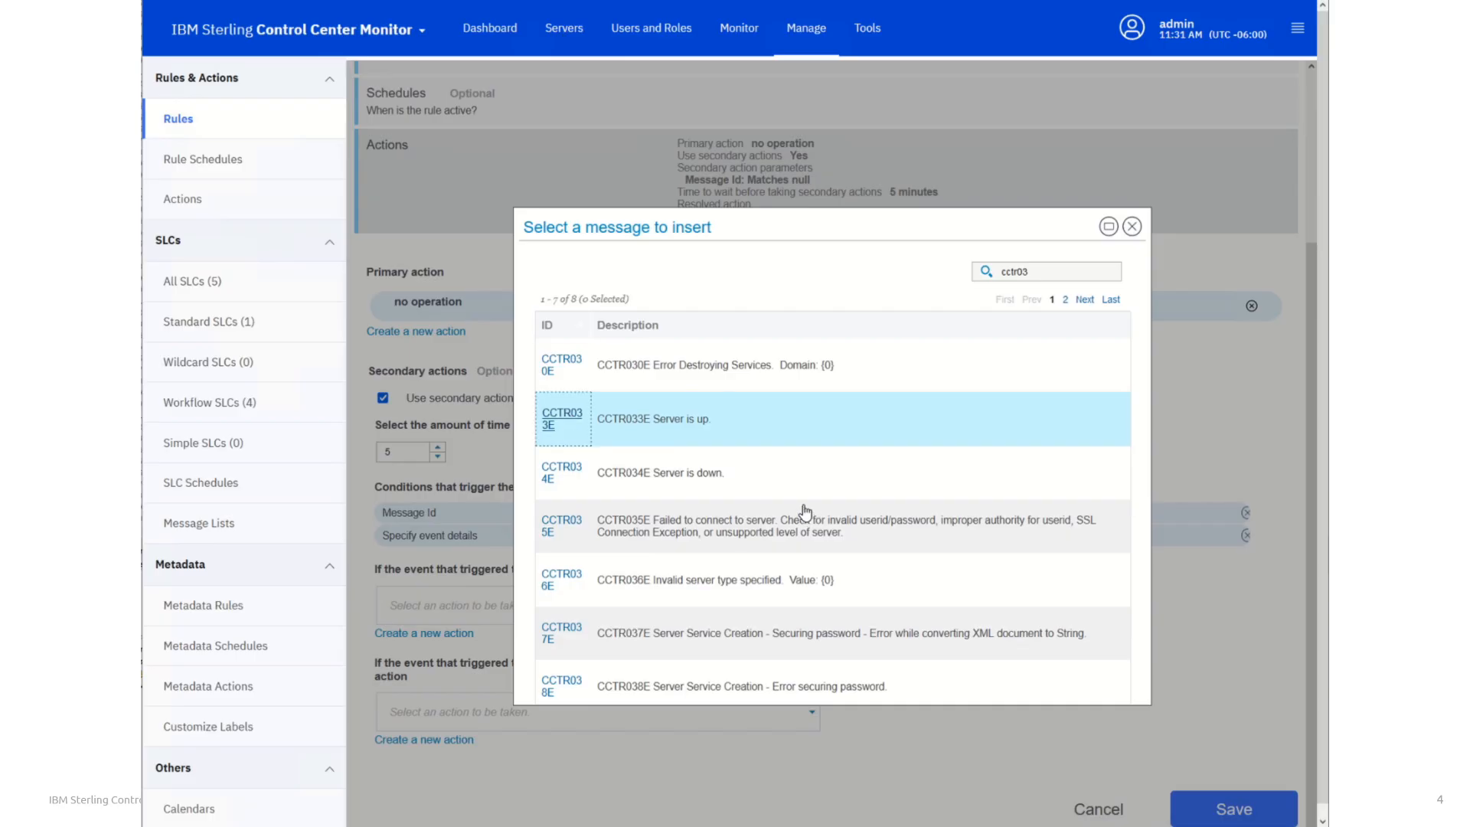
left_click(563, 435)
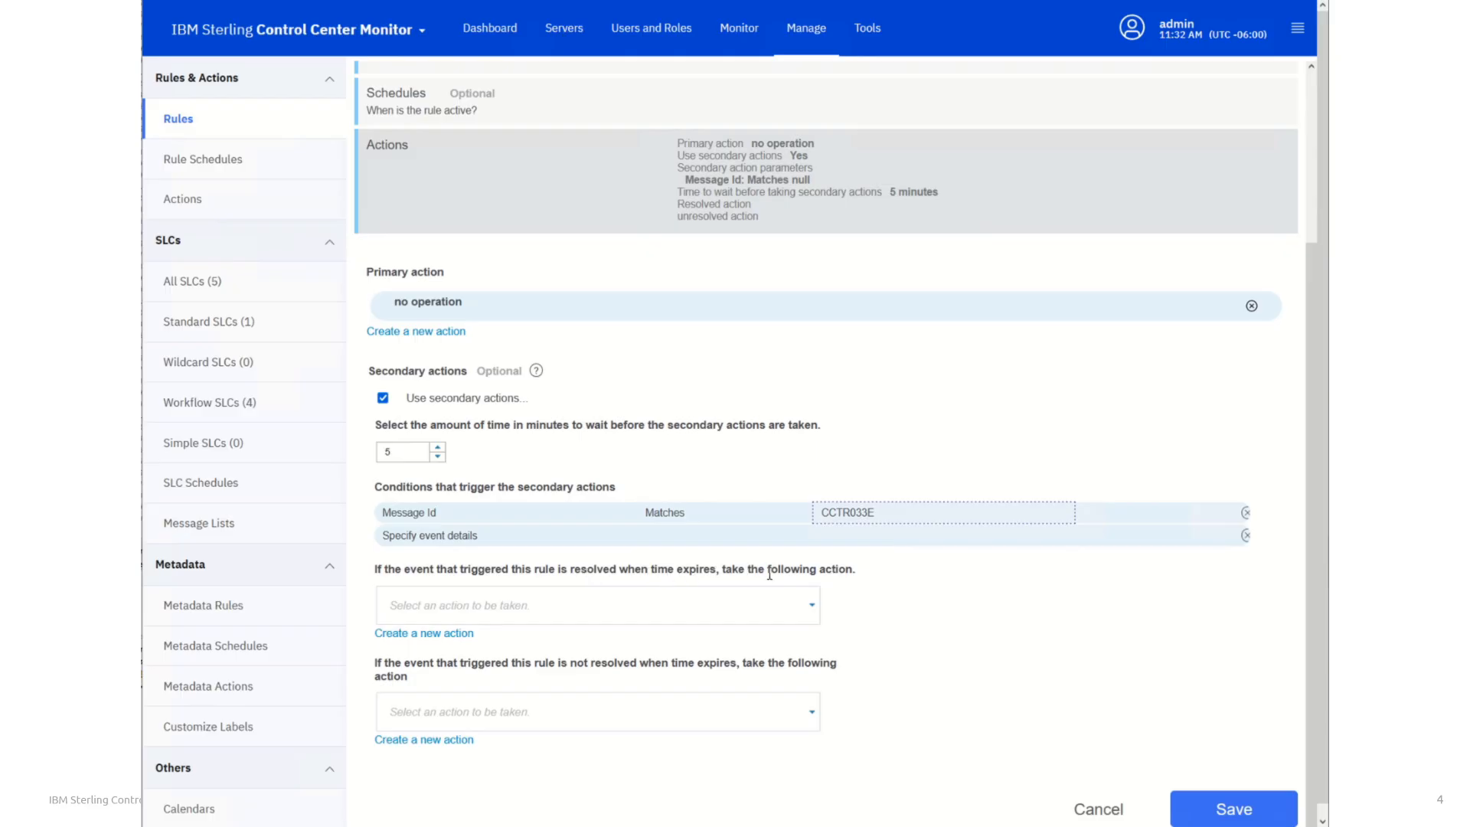
Set the resolved action to "no operation" and the not-resolved action to alert1, and save the rule
left_click(813, 605)
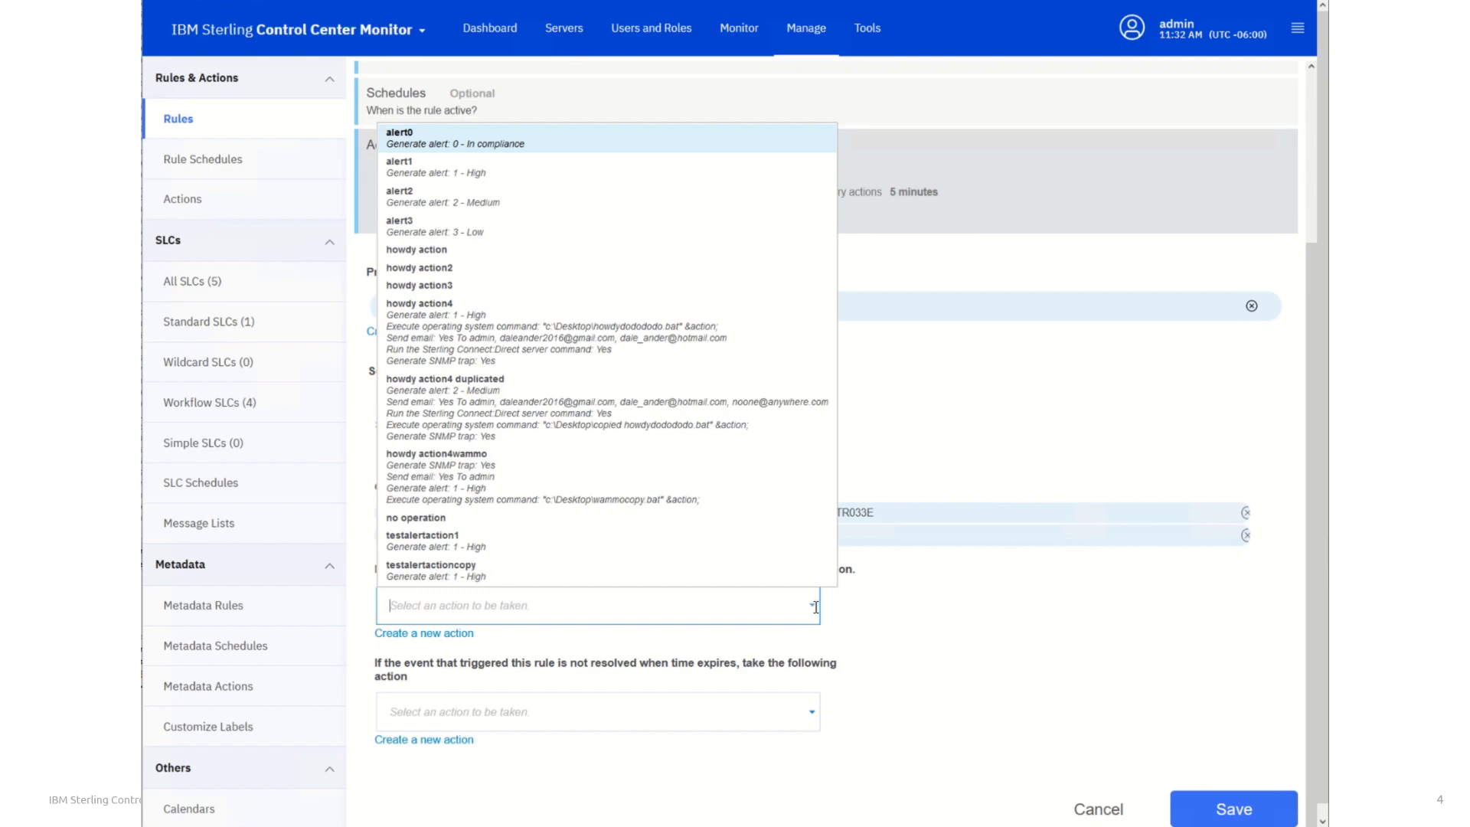
left_click(416, 519)
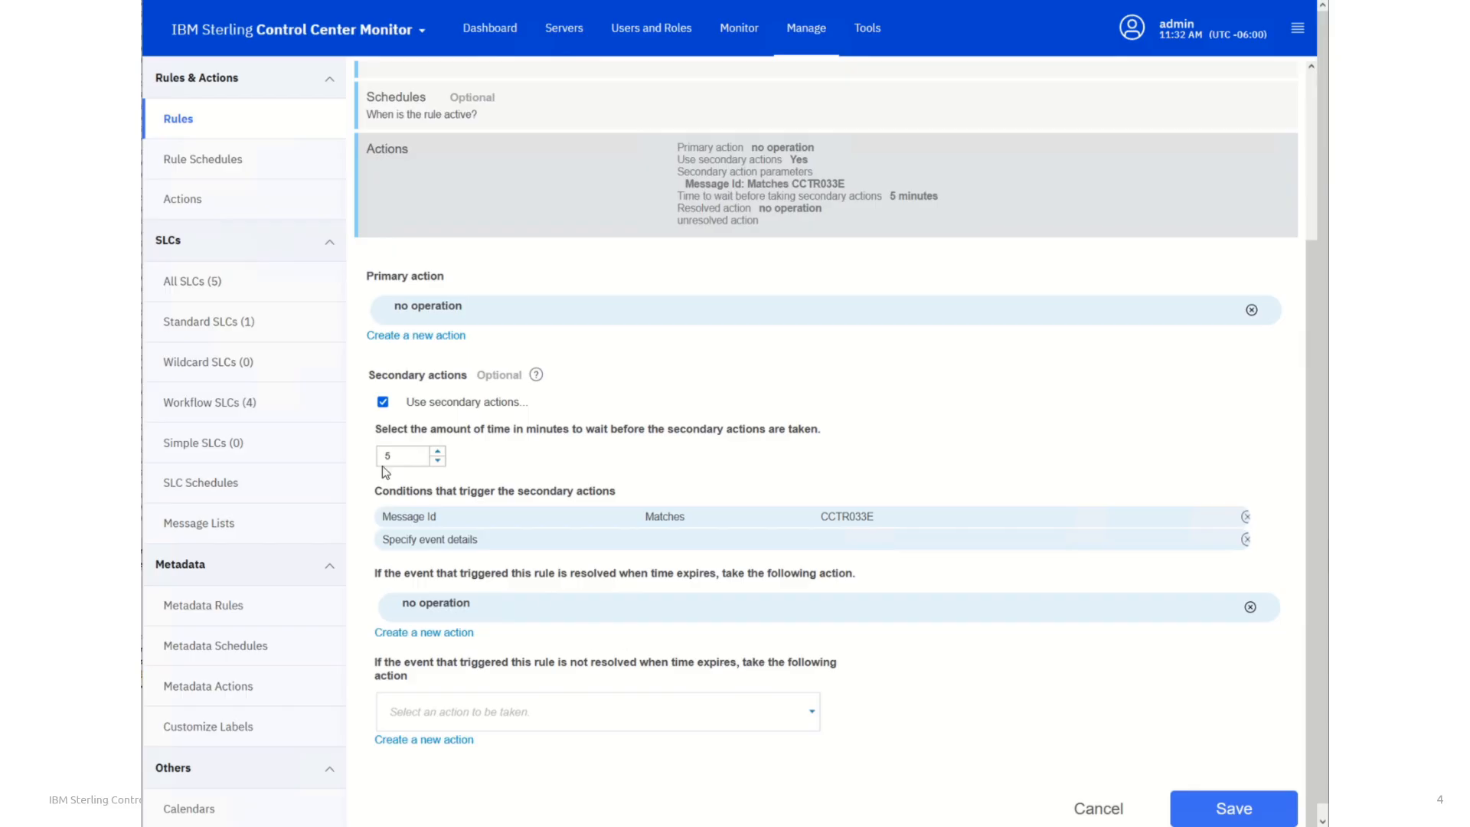
left_click(811, 713)
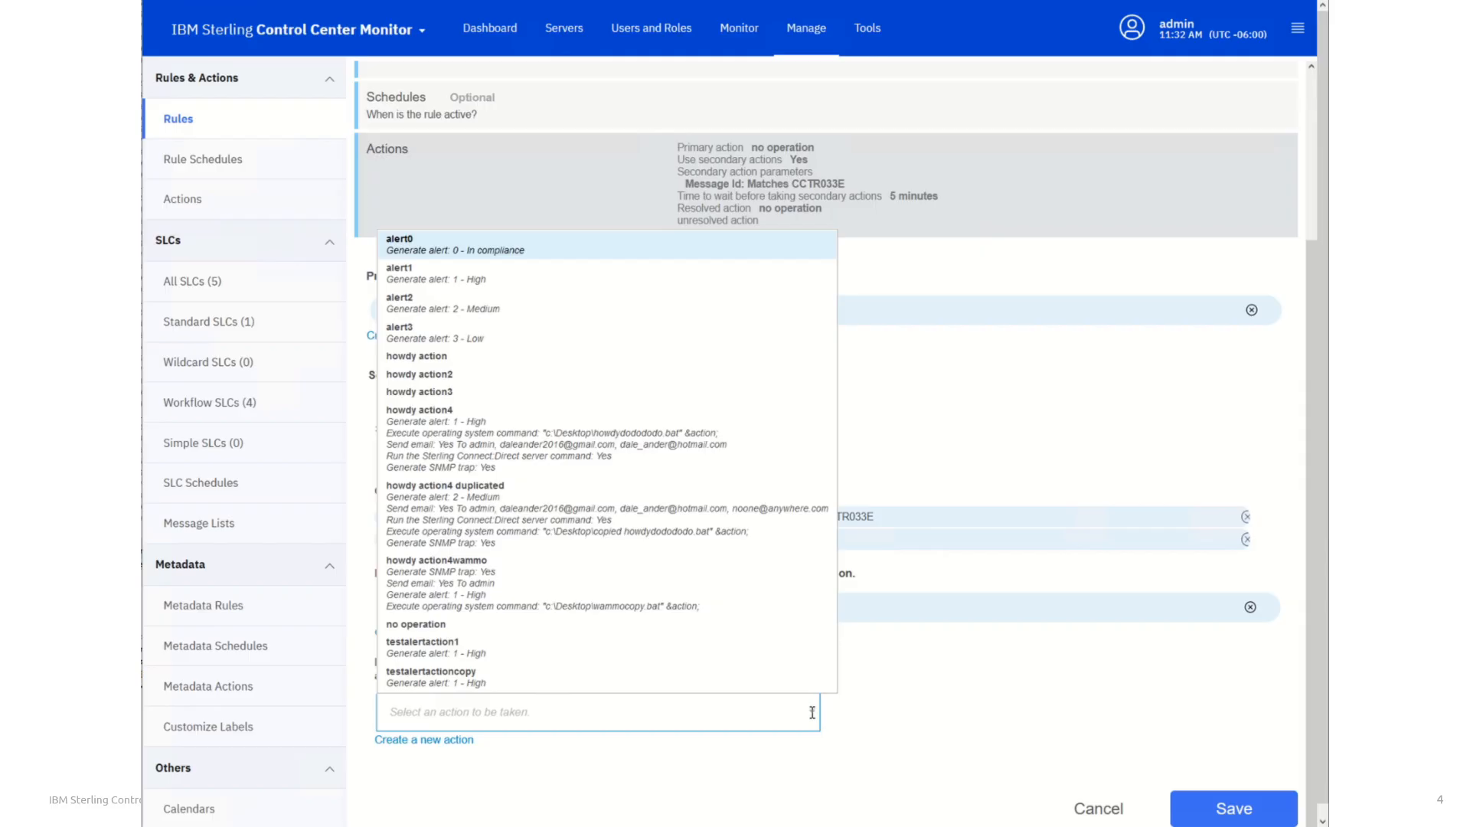
left_click(408, 283)
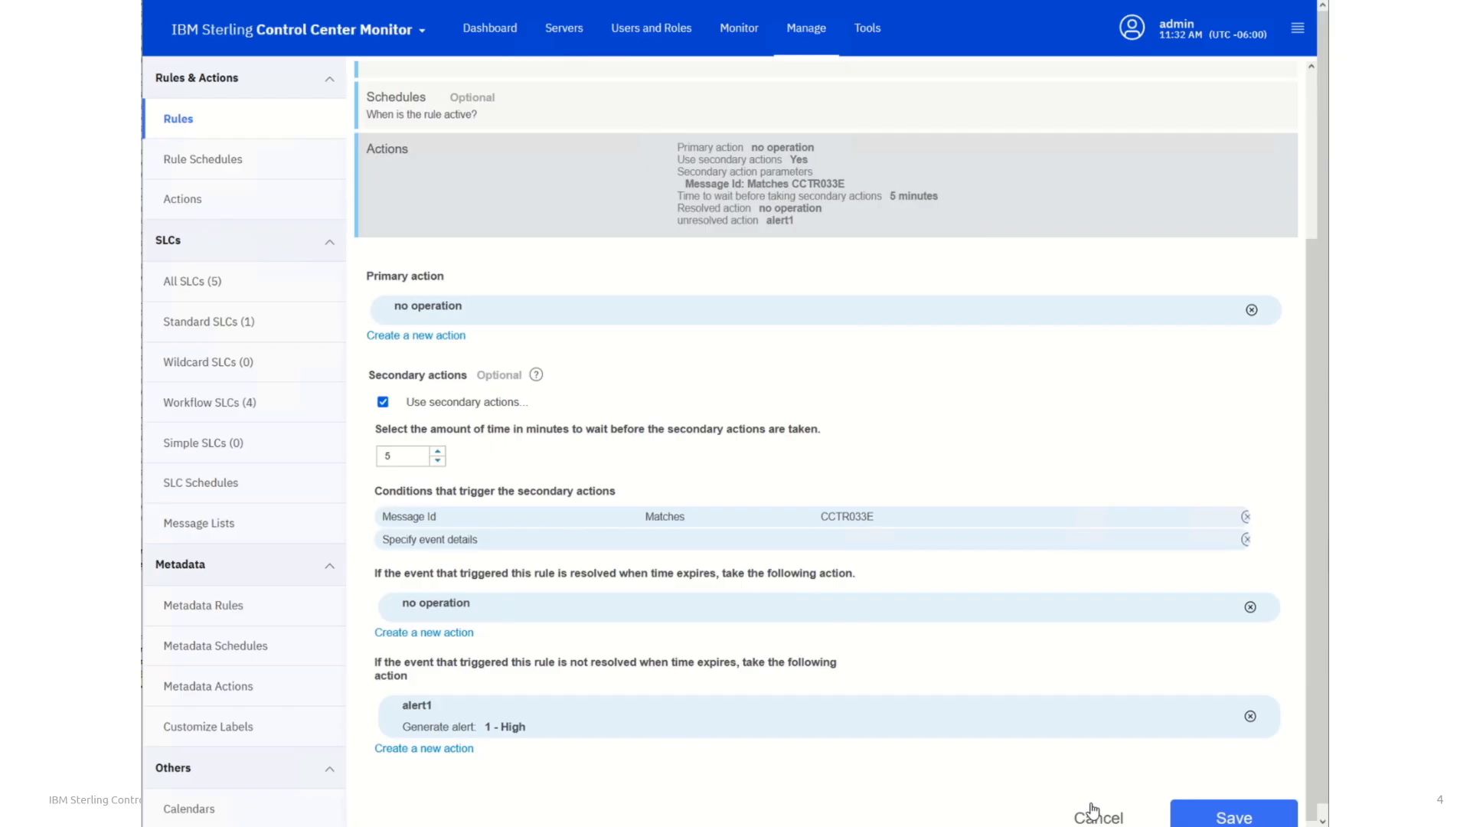
left_click(1222, 819)
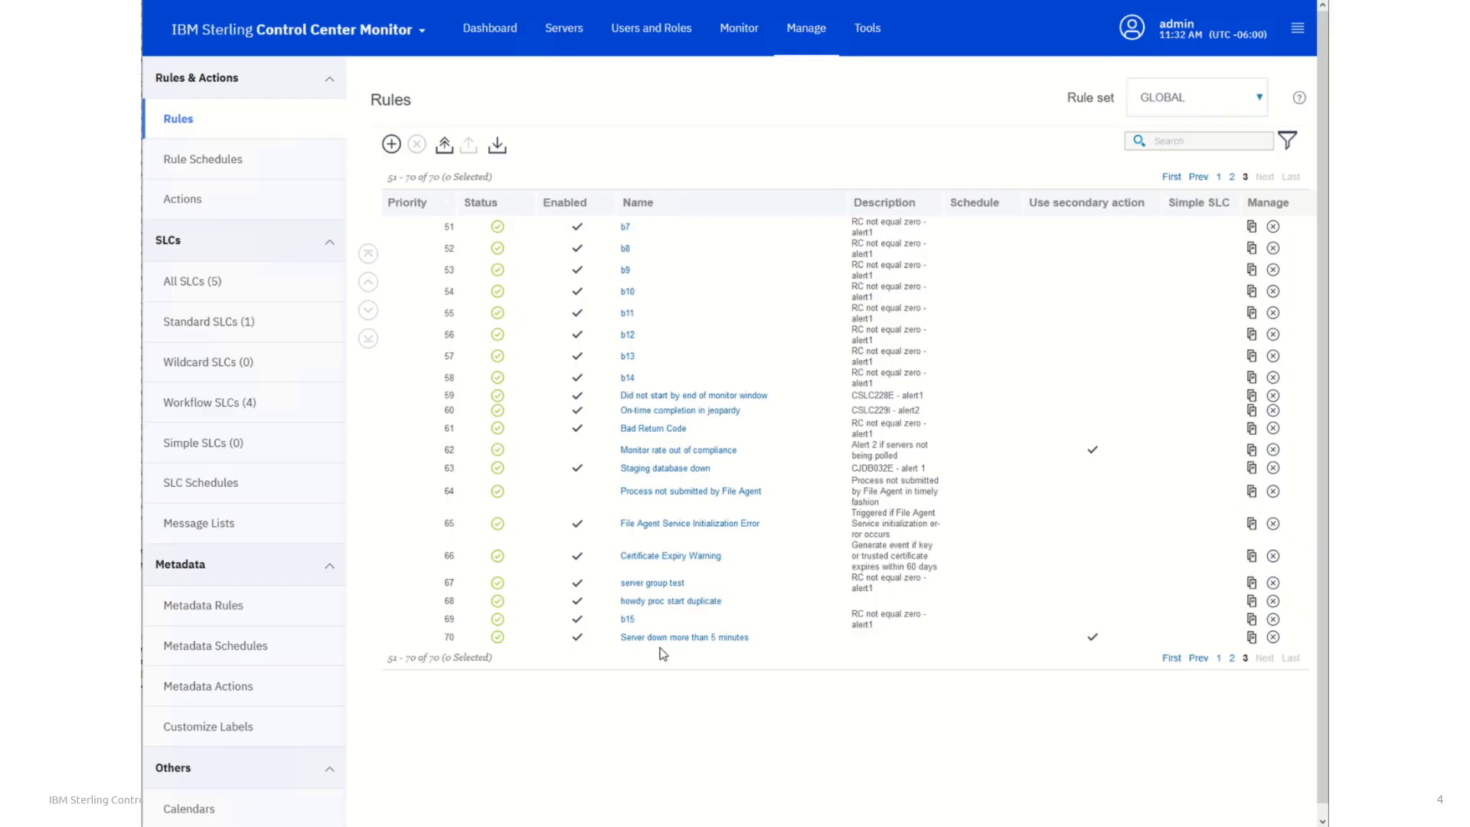
Change the priority of the "Server down more than 5 minutes" rule to 1
left_click(450, 640)
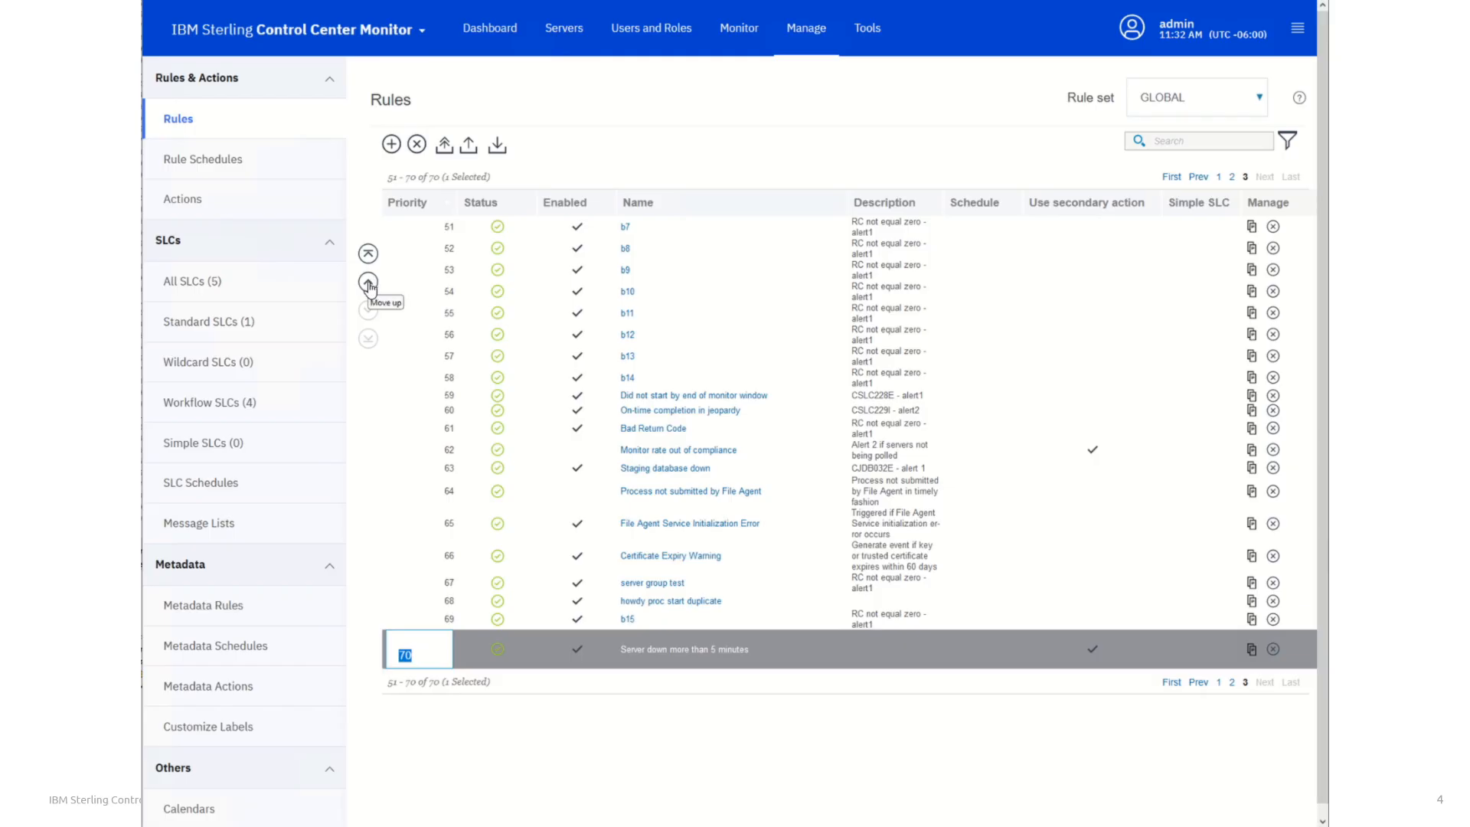
type("1")
key("Return")
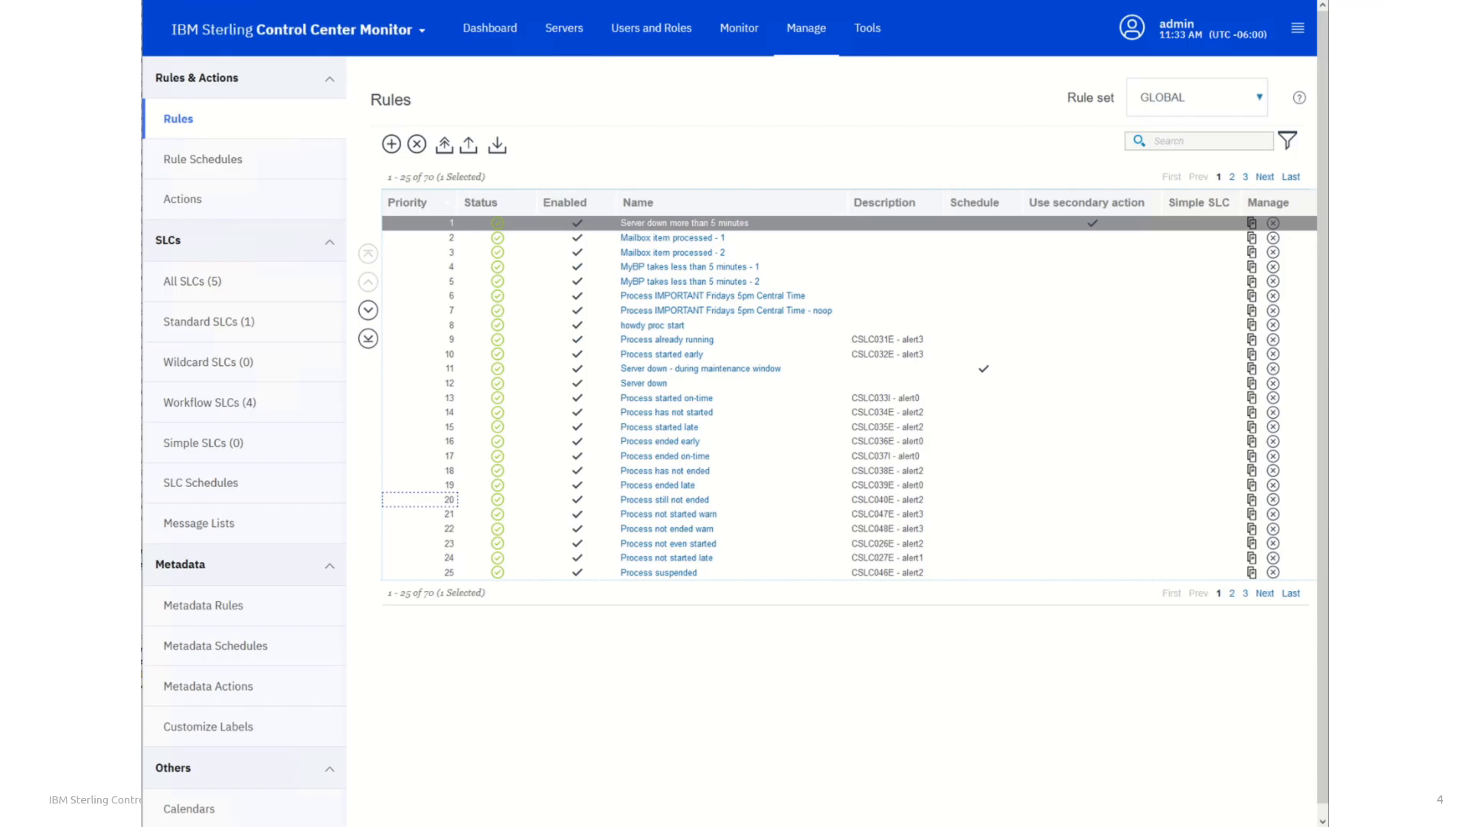
key("Right")
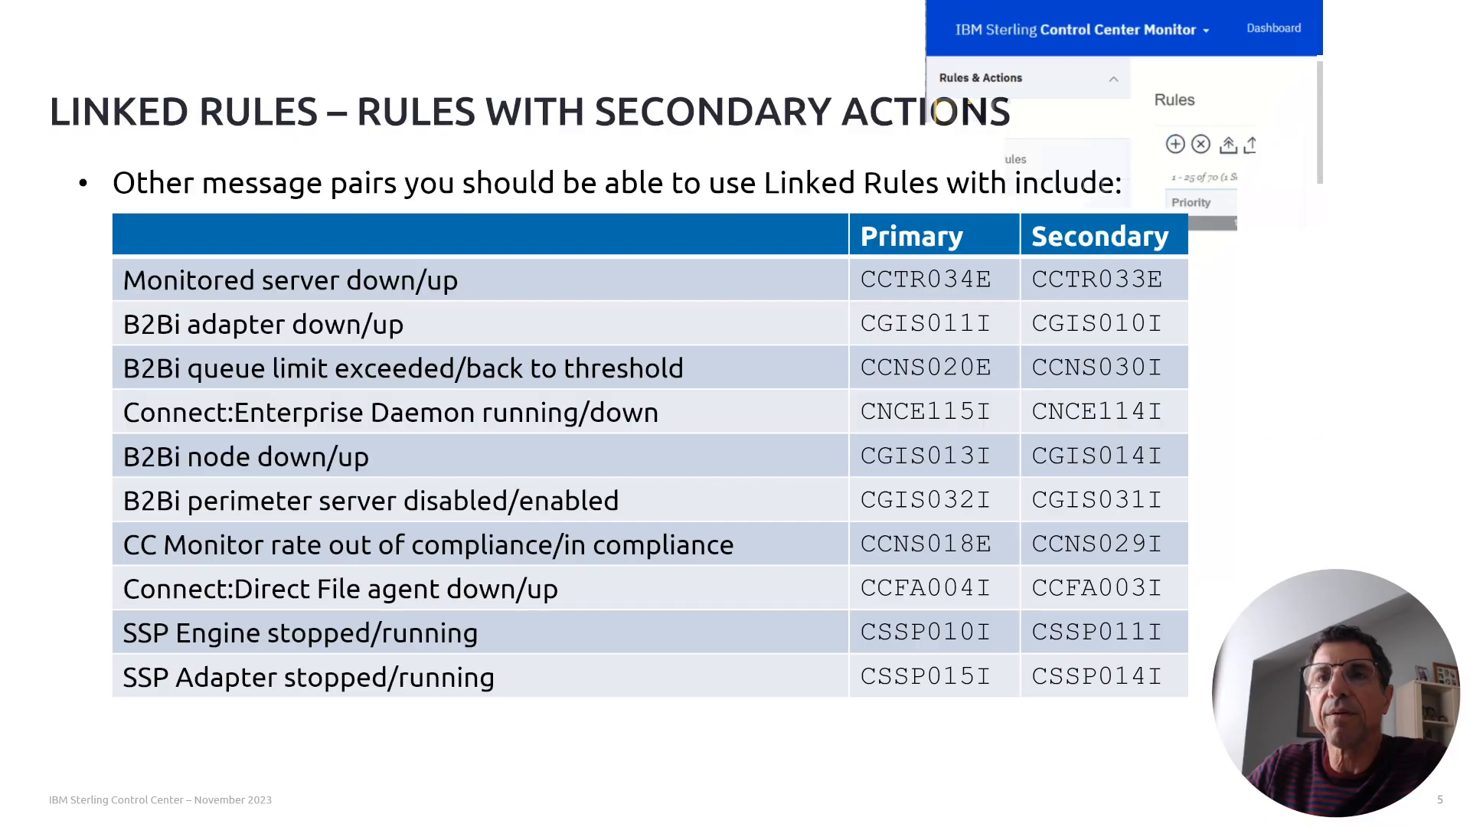